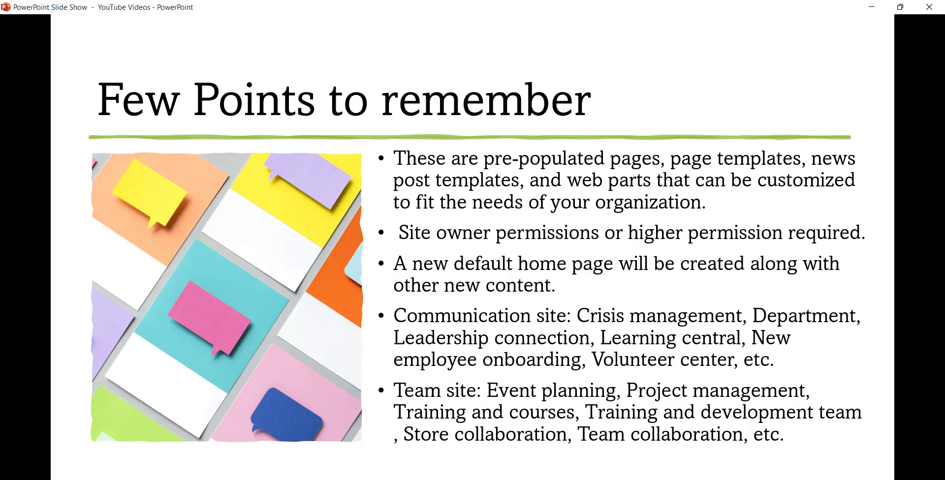
# Step: In the SharePoint admin center, go to Active sites and start creating a new site
pyautogui.click(586, 443)
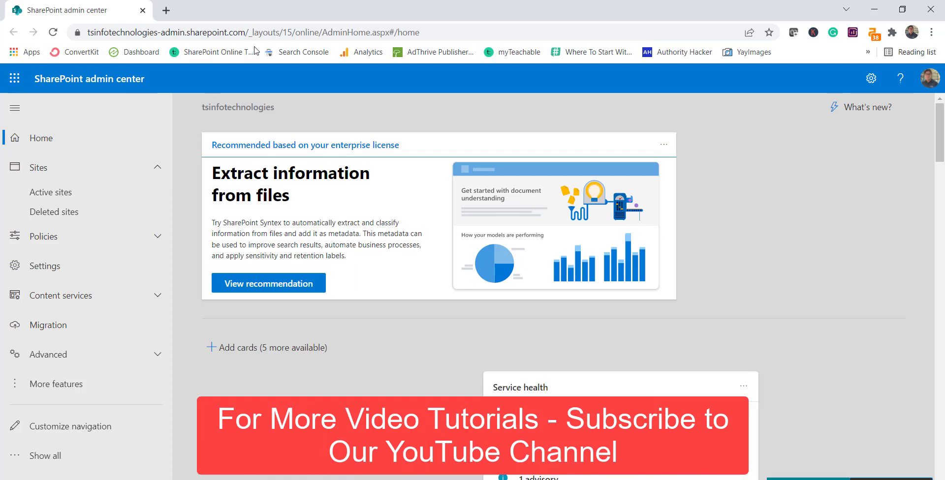
pyautogui.click(103, 193)
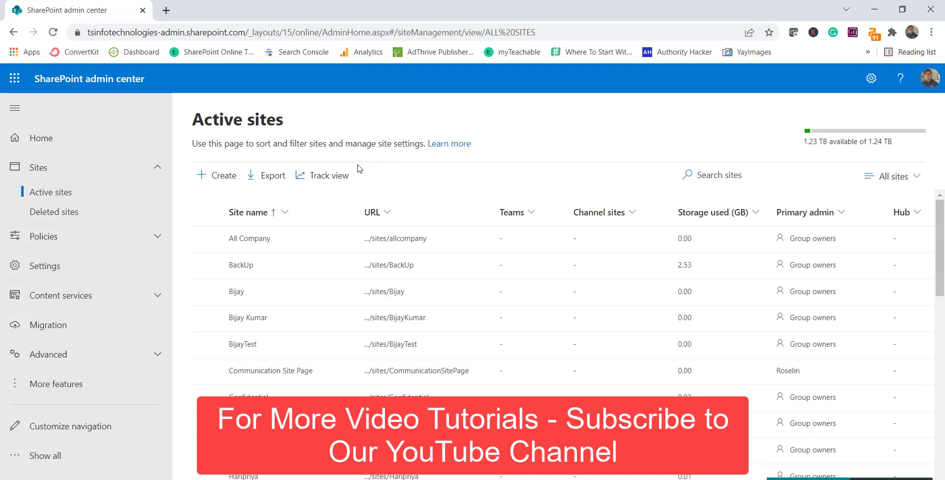
pyautogui.click(197, 174)
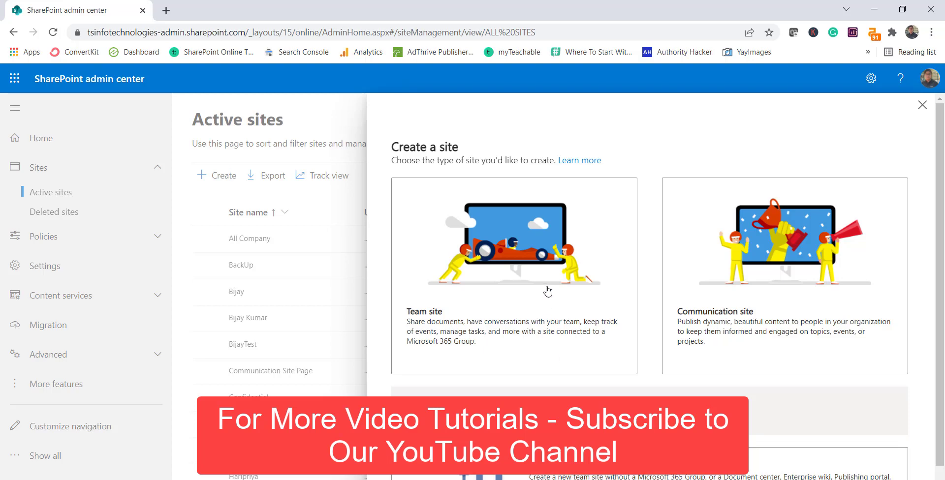
# Step: Create communication site CommuncationTest with the suggested person as site owner
pyautogui.click(698, 283)
pyautogui.write('C')
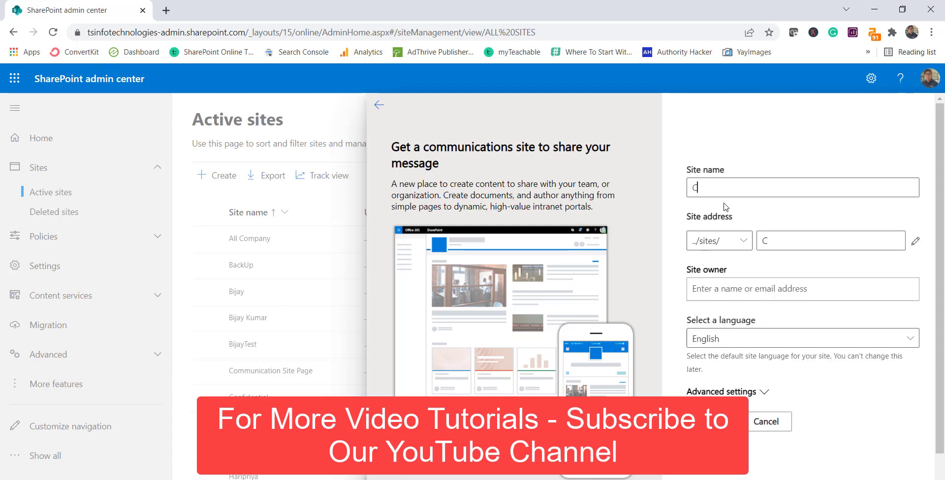
pyautogui.write('ommuncationTest')
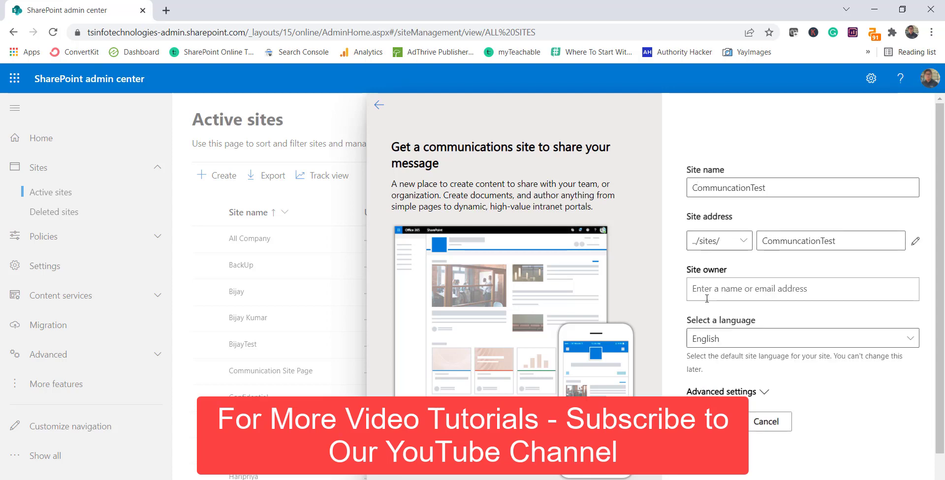
pyautogui.click(704, 314)
pyautogui.write('s')
pyautogui.write('bijay')
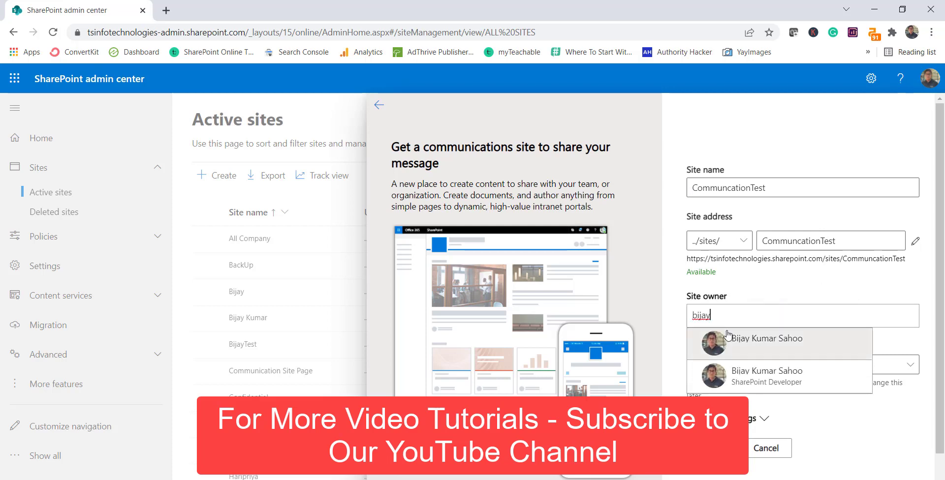
pyautogui.click(728, 335)
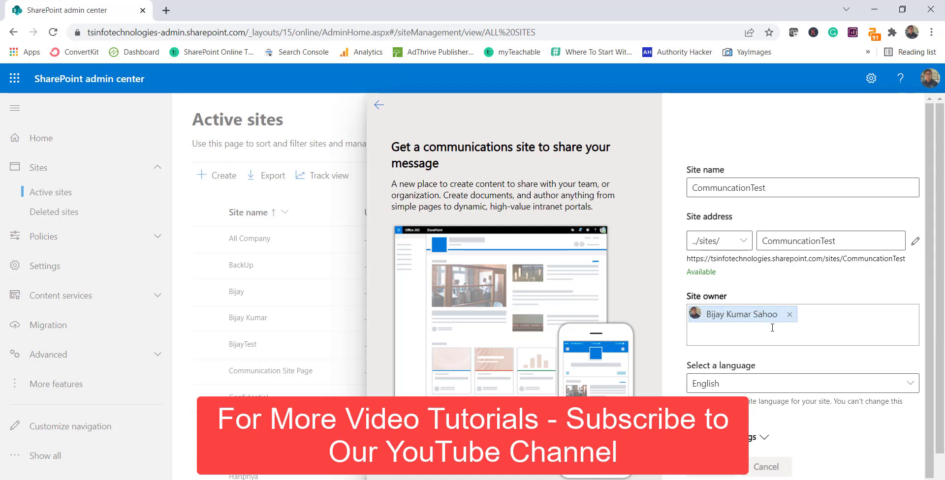
pyautogui.click(714, 467)
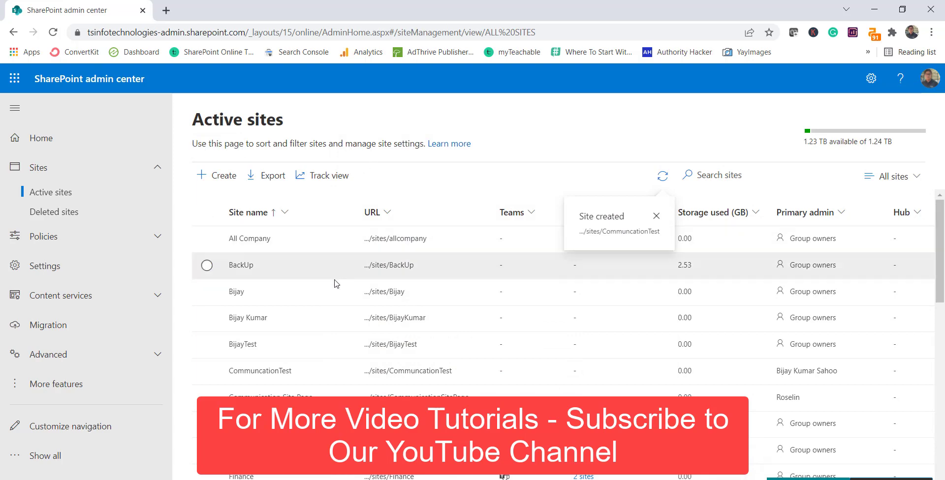
# Step: Open the new CommuncationTest site and view the From your organization site templates
pyautogui.click(416, 371)
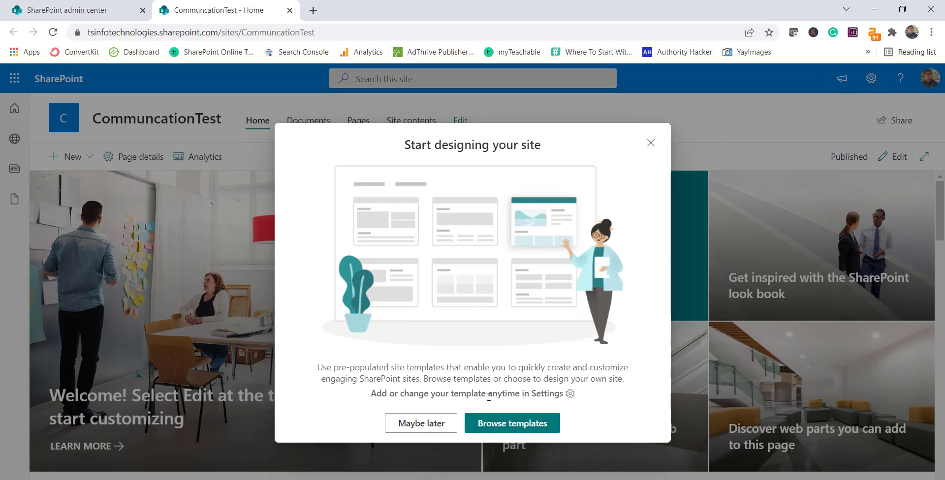
pyautogui.click(498, 428)
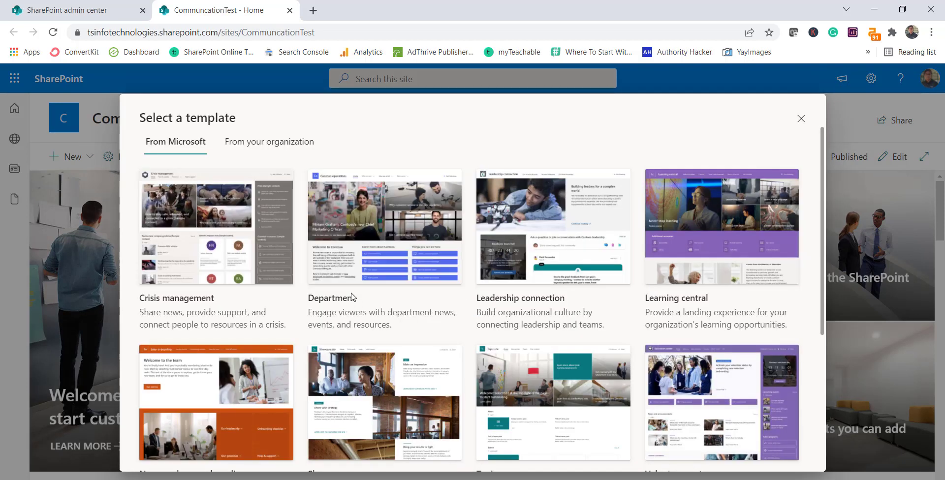
pyautogui.moveTo(354, 272)
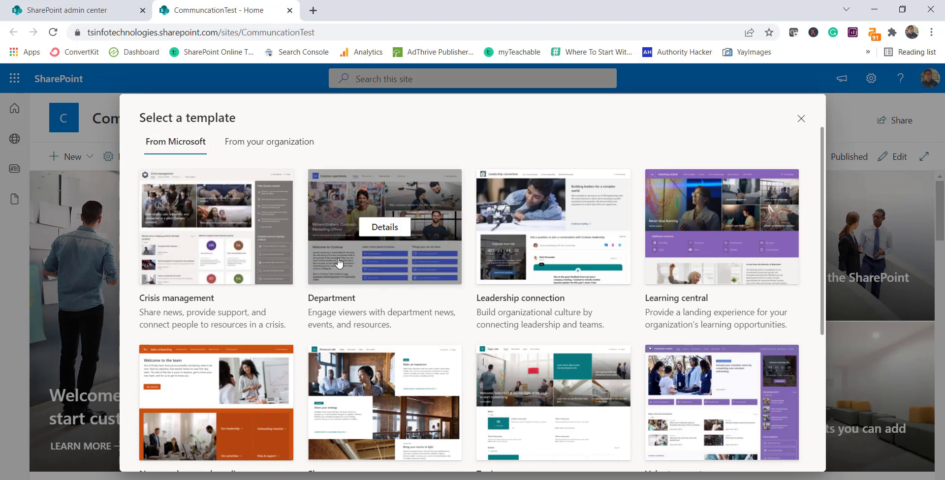
pyautogui.moveTo(200, 259)
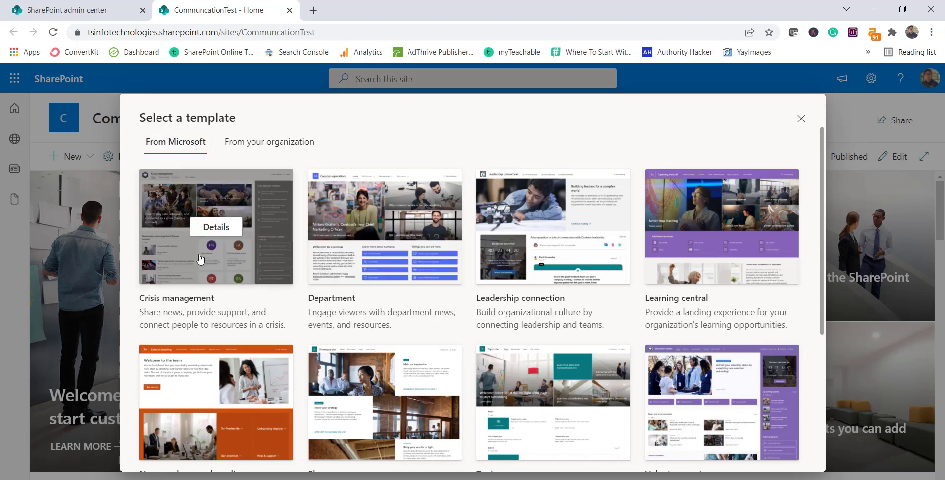
pyautogui.click(262, 150)
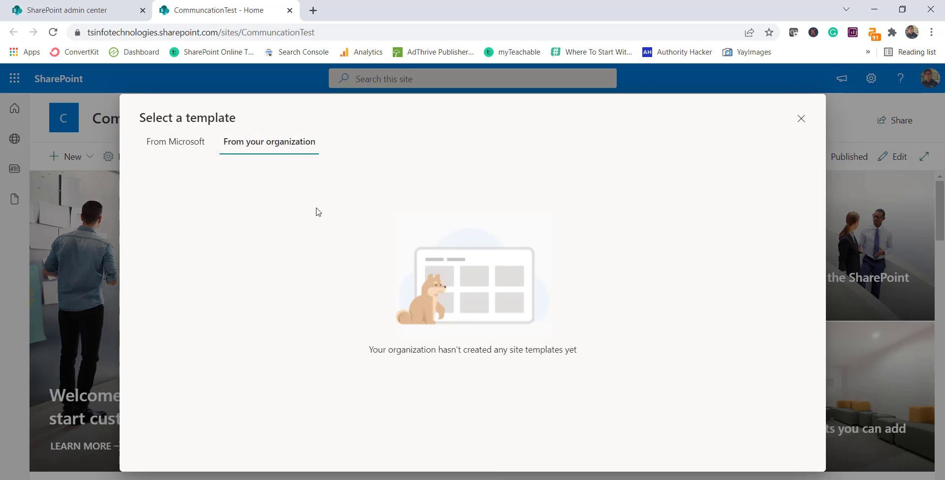
# Step: Return to the From Microsoft templates and preview Volunteer center
pyautogui.click(176, 147)
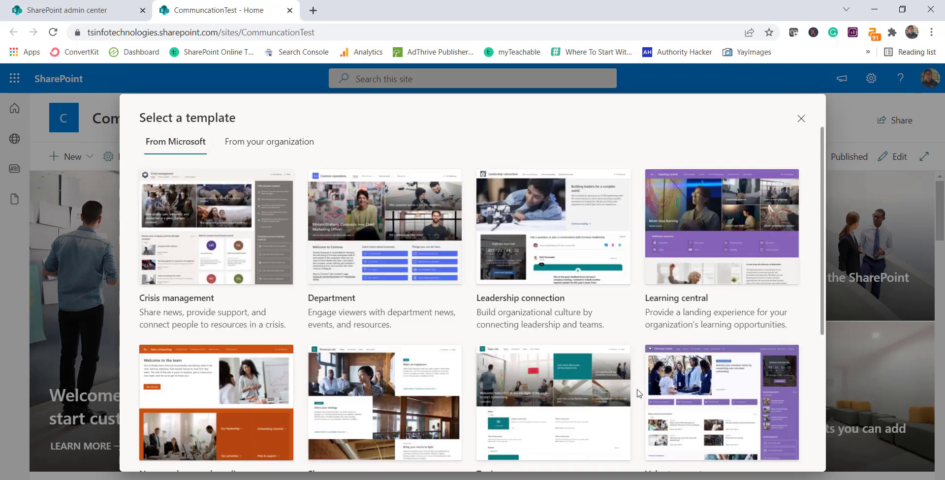
pyautogui.scroll(-3, 639, 393)
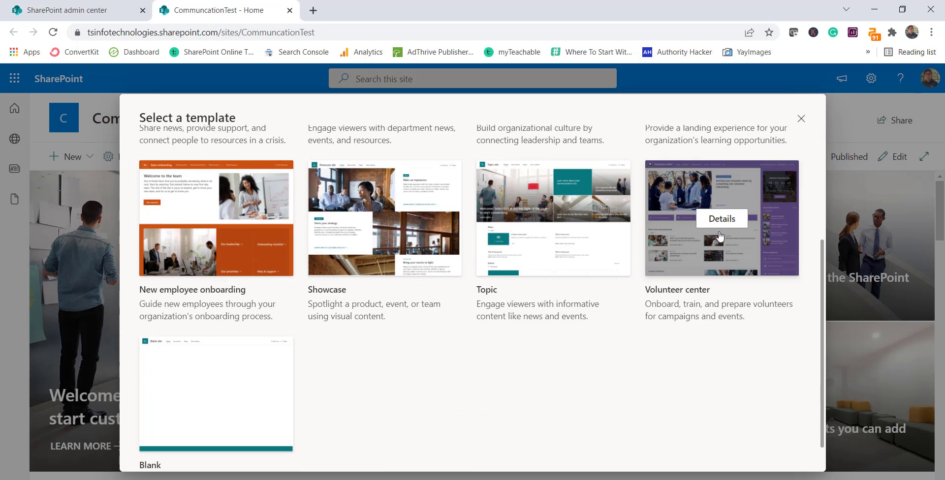
pyautogui.click(720, 233)
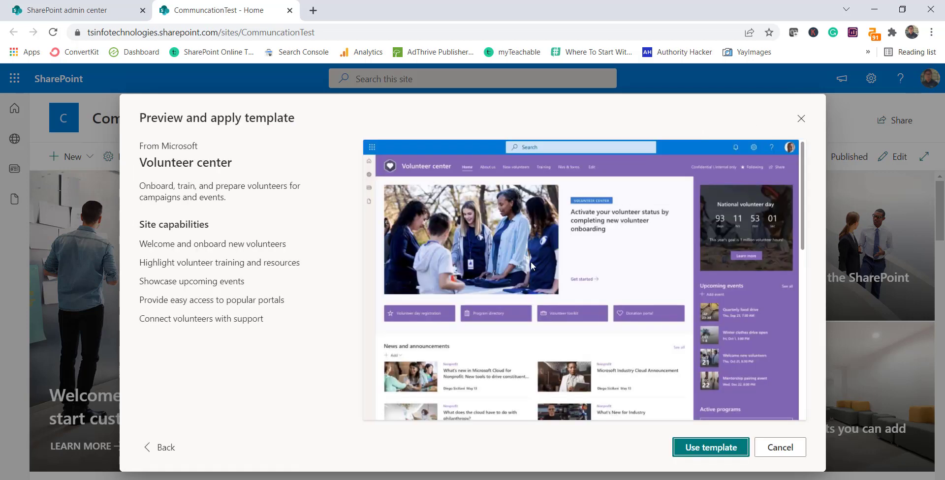
# Step: Apply the Volunteer center template to CommuncationTest and dismiss the next steps panel
pyautogui.click(715, 447)
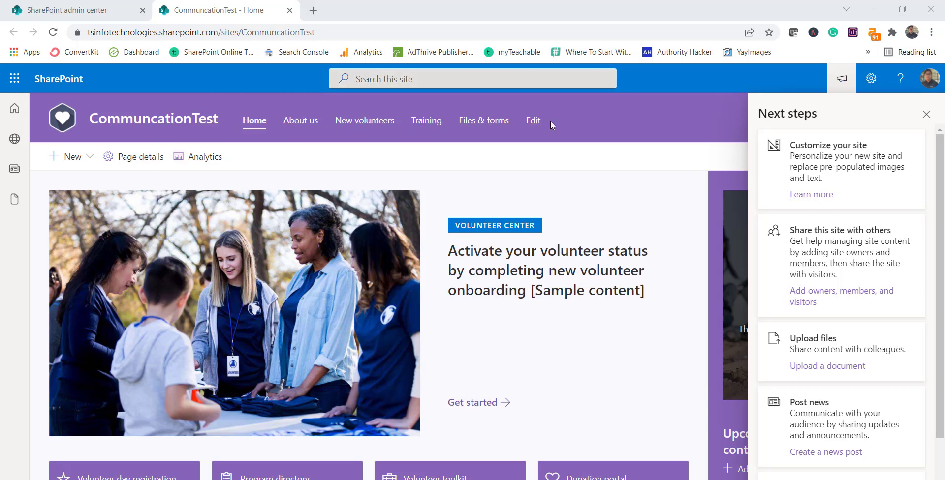
pyautogui.click(925, 114)
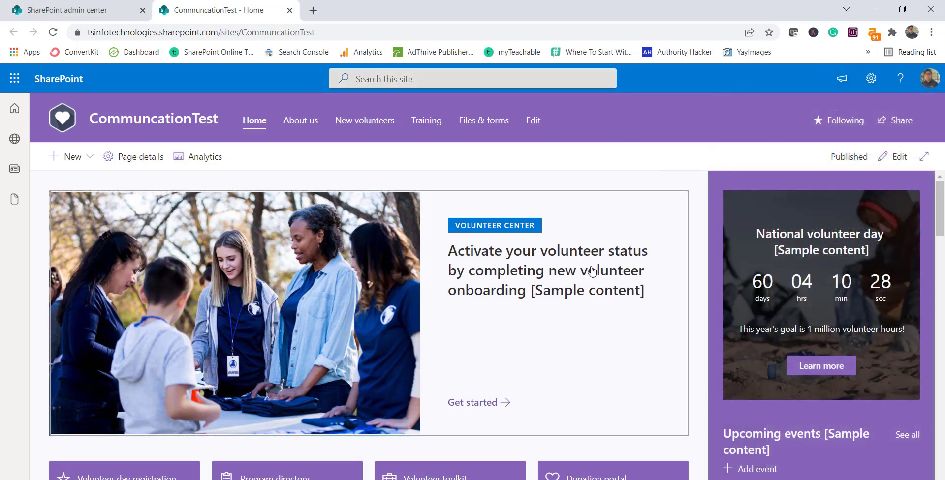
pyautogui.scroll(-10, 590, 270)
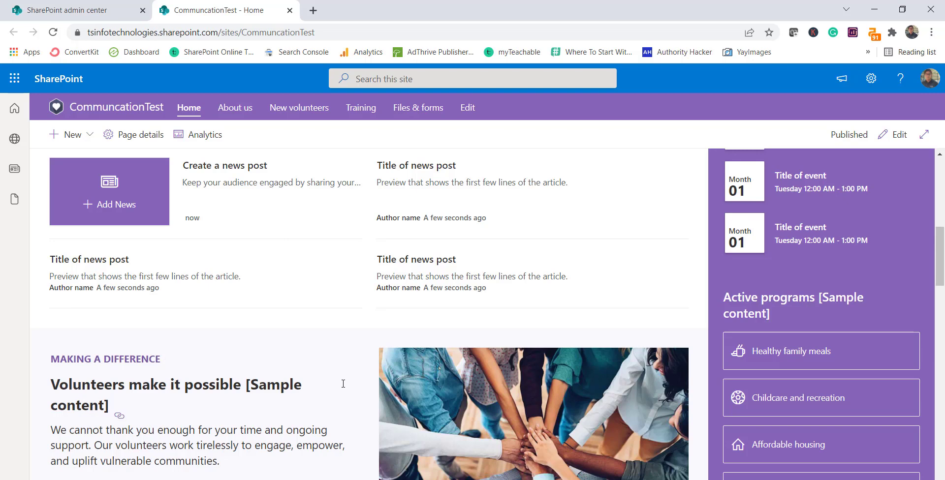
pyautogui.scroll(-4, 343, 384)
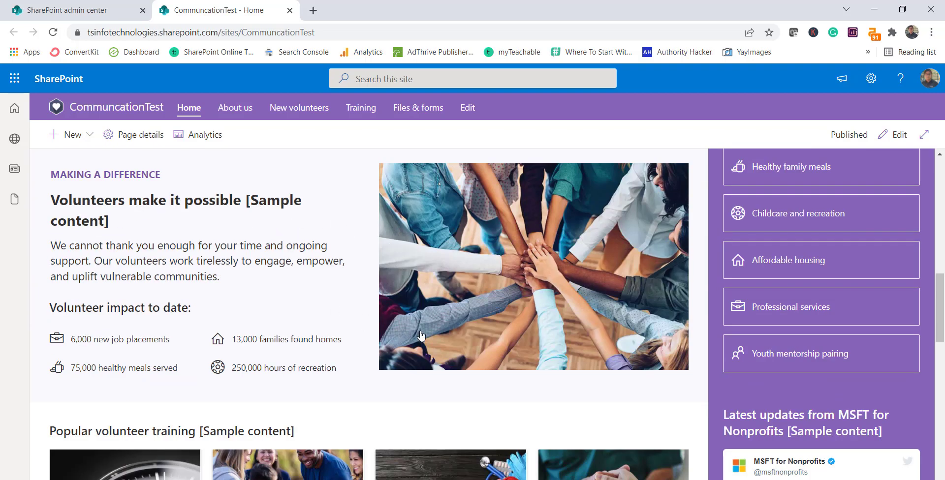
pyautogui.scroll(10, 524, 306)
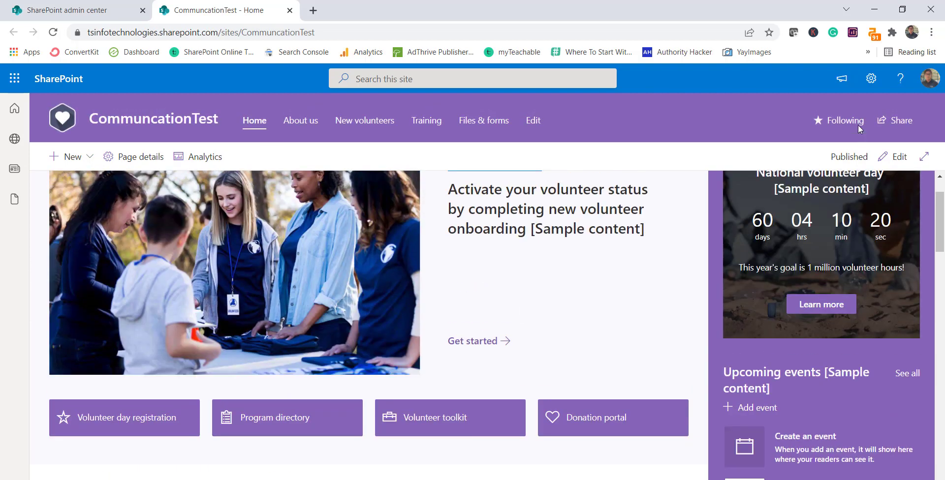
# Step: Reopen Apply a site template from Settings, close it unchanged, and return to the admin center
pyautogui.click(870, 80)
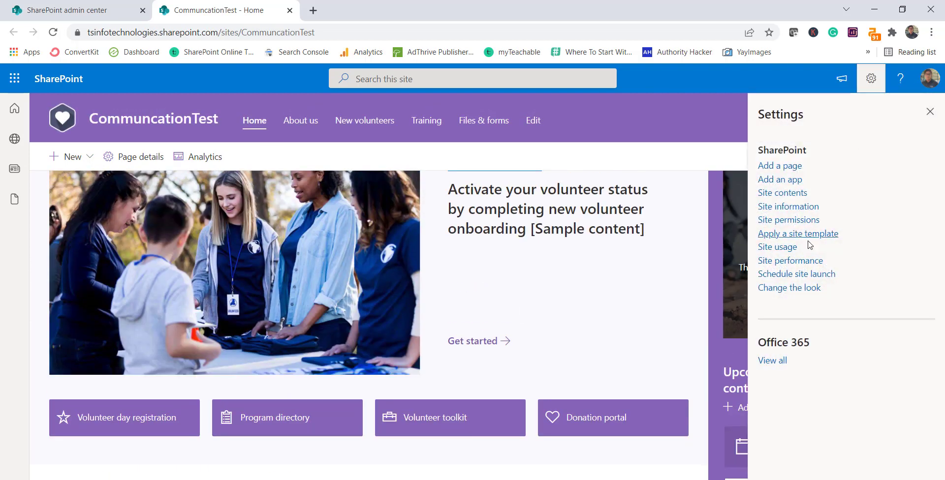
pyautogui.click(777, 240)
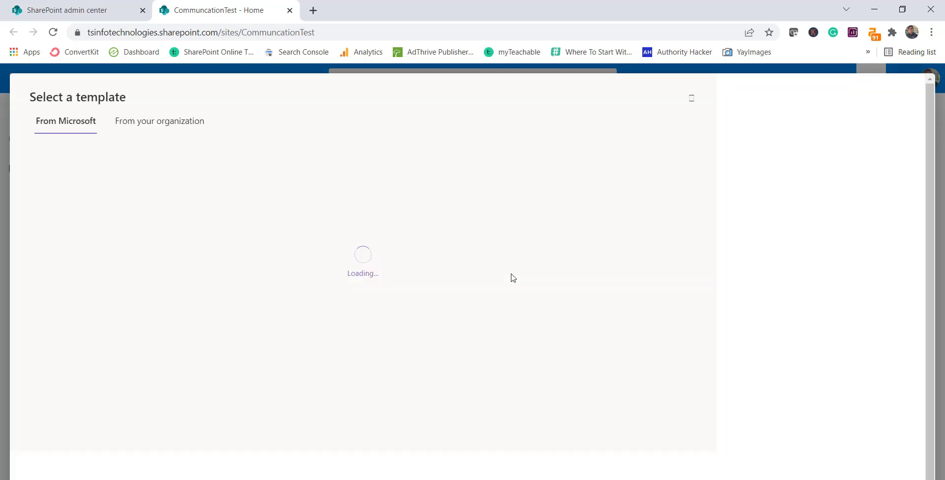
pyautogui.scroll(-4, 499, 310)
pyautogui.scroll(4, 498, 310)
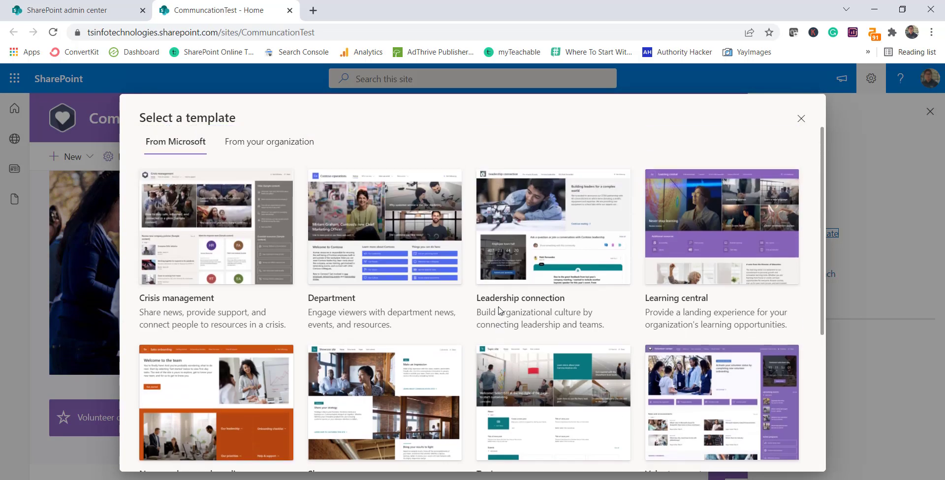
pyautogui.click(801, 119)
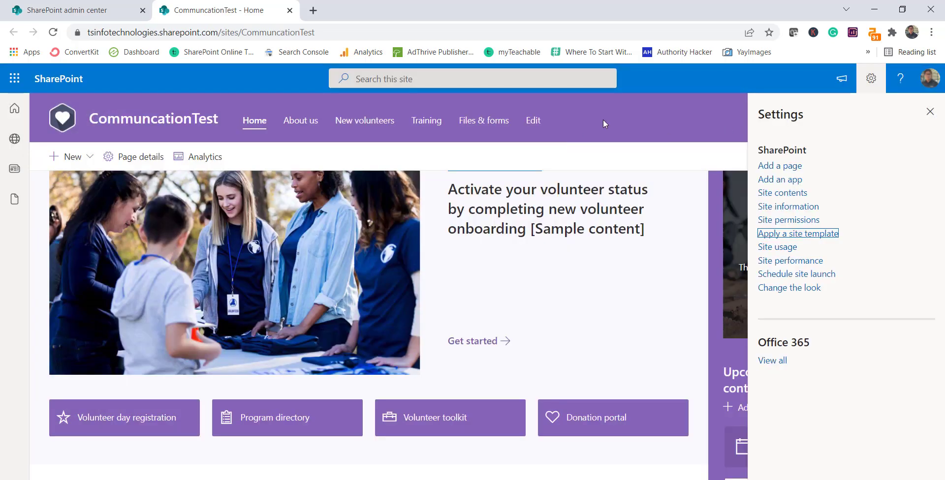
pyautogui.click(120, 15)
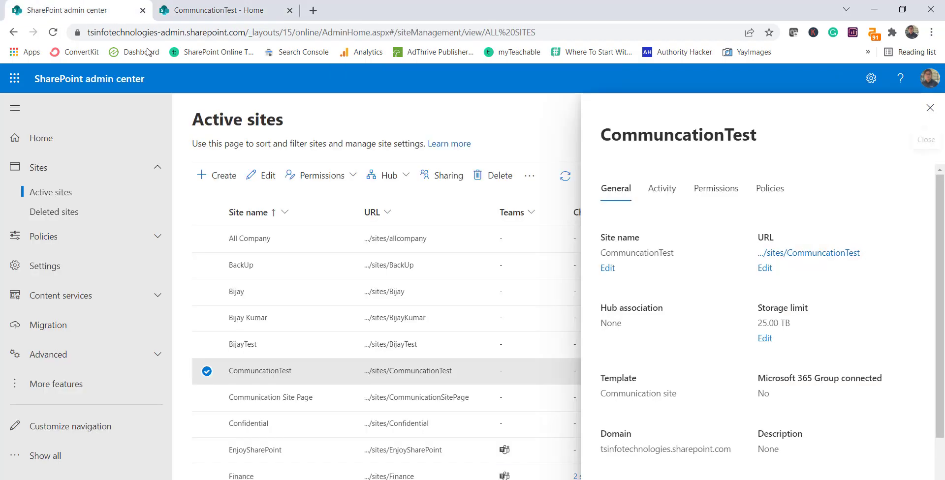
# Step: Start a new team site named SiteTemplateTeam
pyautogui.click(930, 108)
pyautogui.click(212, 177)
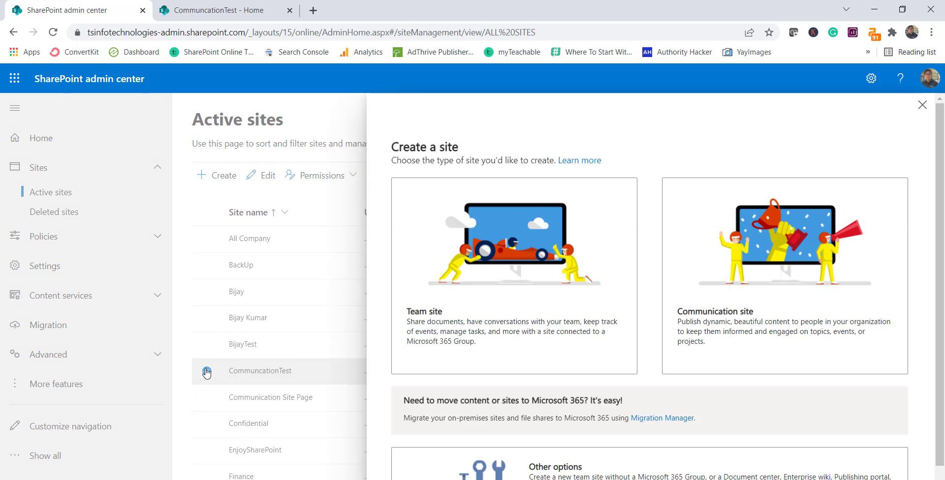
pyautogui.click(598, 232)
pyautogui.click(738, 193)
pyautogui.write('Sit')
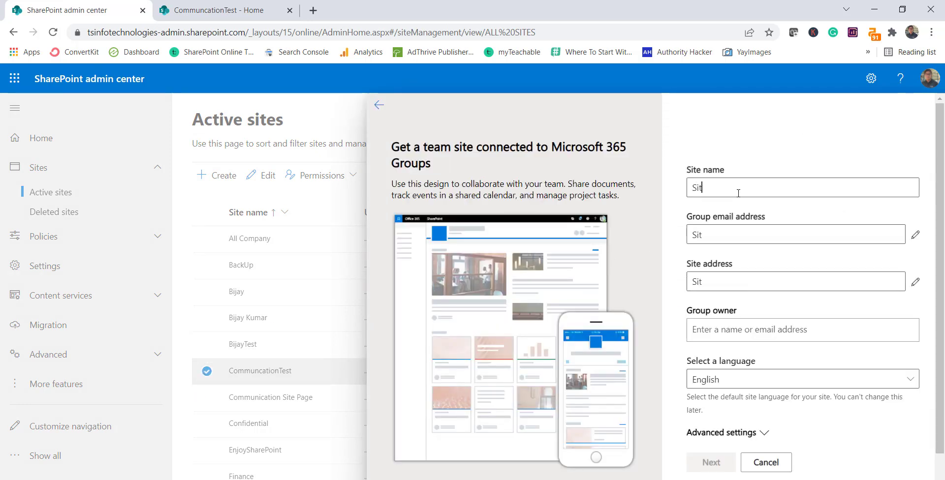
pyautogui.write('eTemplateTeam')
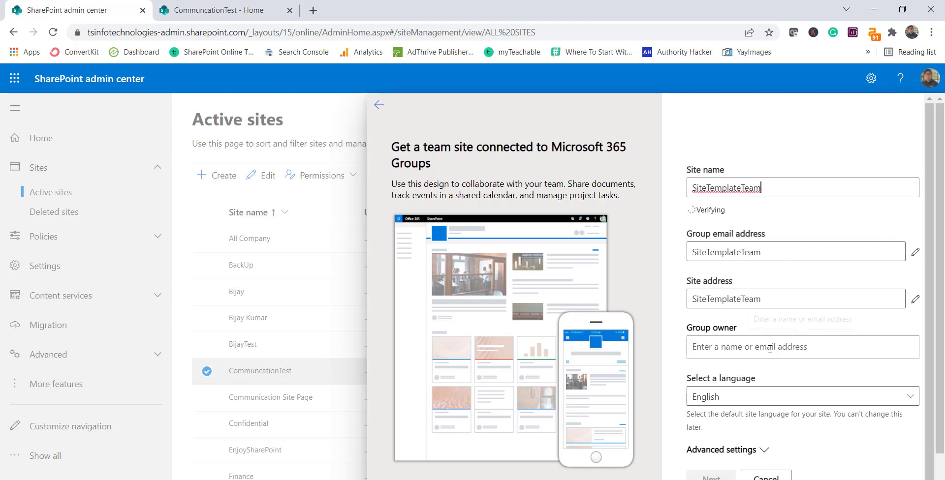
pyautogui.scroll(-1, 745, 324)
# Step: Set the suggested person as group owner and finish creating the private team site
pyautogui.click(743, 333)
pyautogui.write('Bijay')
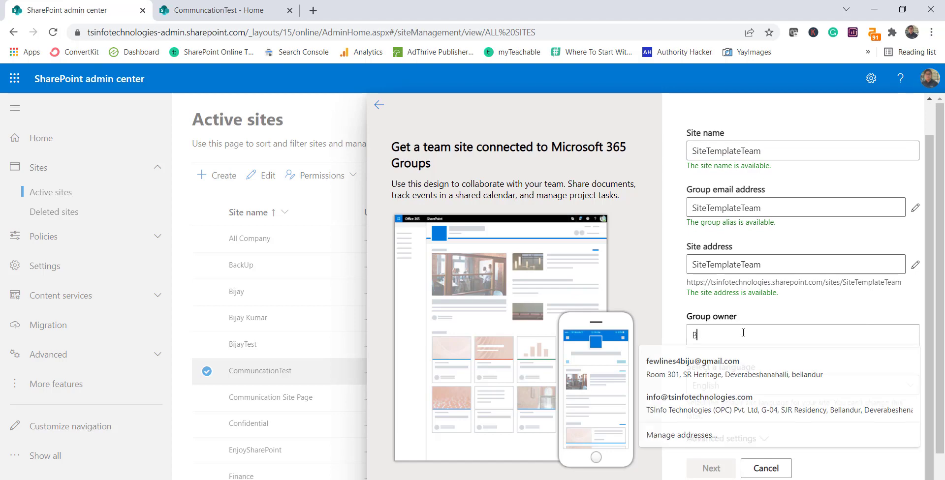
pyautogui.click(783, 368)
pyautogui.scroll(-1, 729, 443)
pyautogui.click(710, 468)
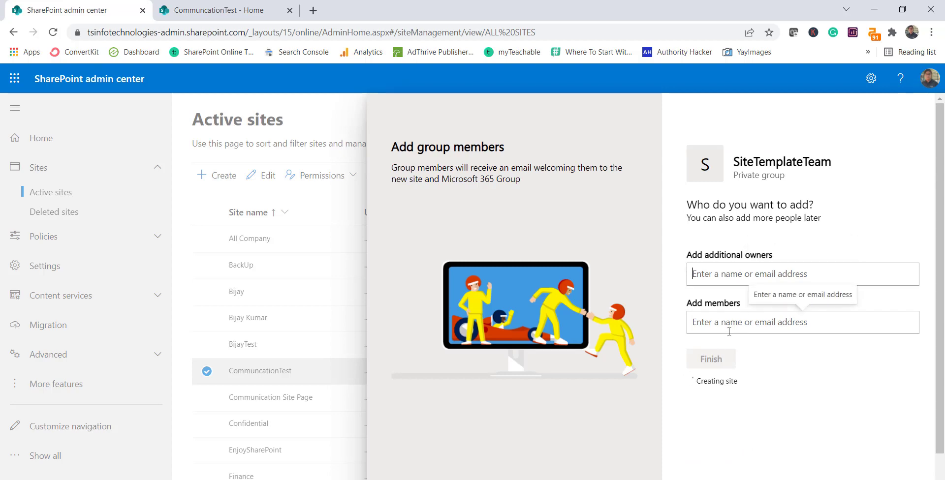
pyautogui.click(711, 358)
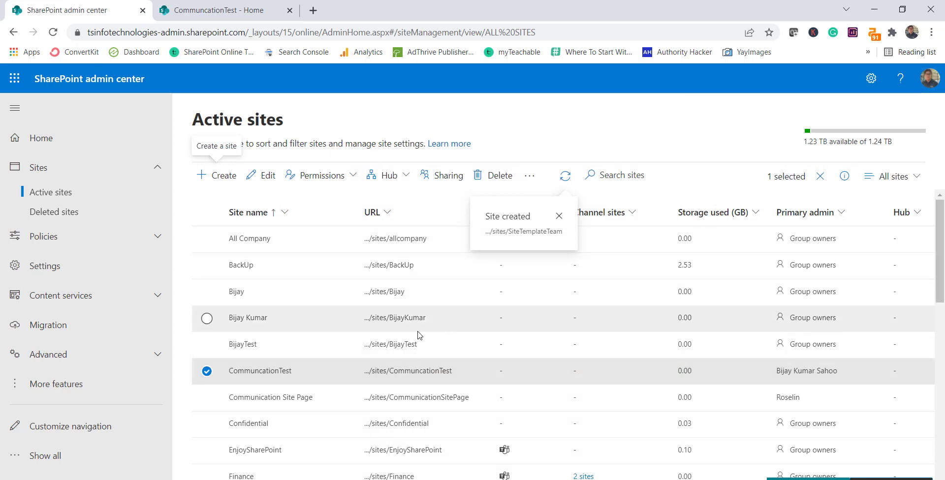
# Step: Find SiteTemplateTeam in Active sites and open its URL in a new tab
pyautogui.click(207, 371)
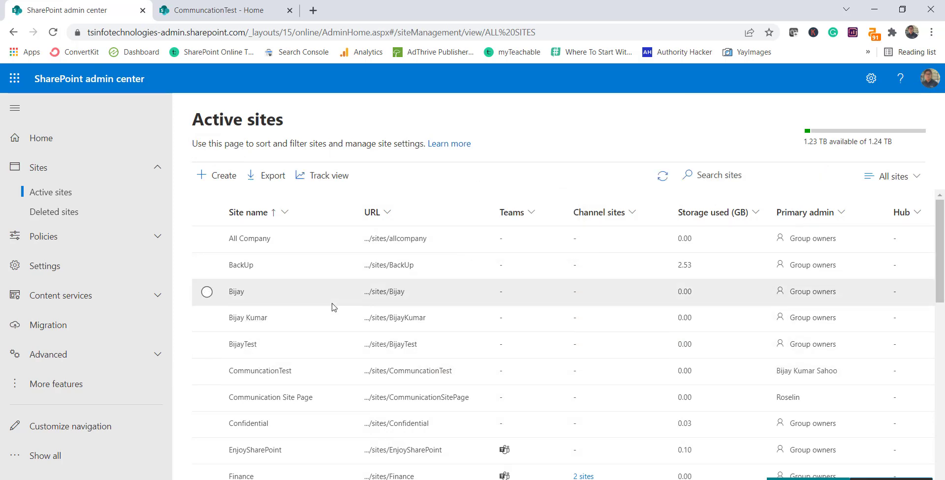
pyautogui.scroll(-4, 332, 311)
pyautogui.scroll(-5, 332, 308)
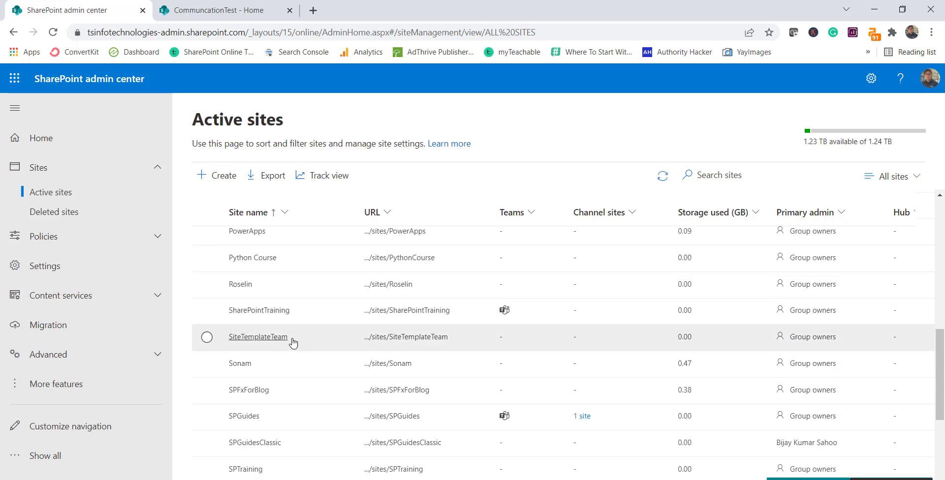
pyautogui.click(392, 339)
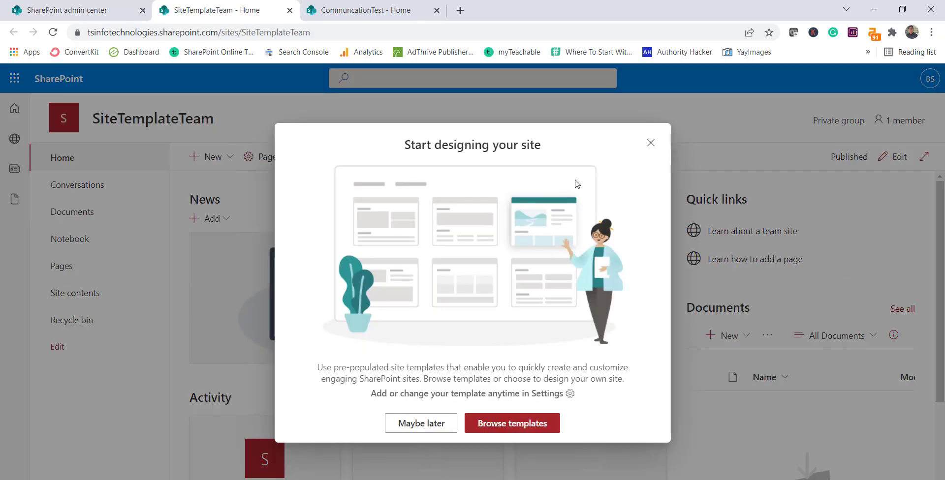
# Step: Apply the Training and development team template to SiteTemplateTeam
pyautogui.click(507, 417)
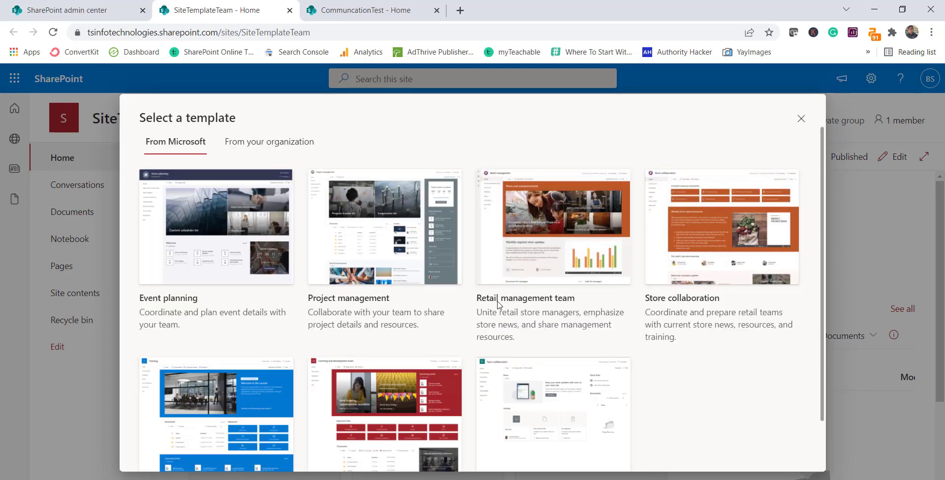
pyautogui.scroll(-1, 498, 304)
pyautogui.moveTo(365, 377)
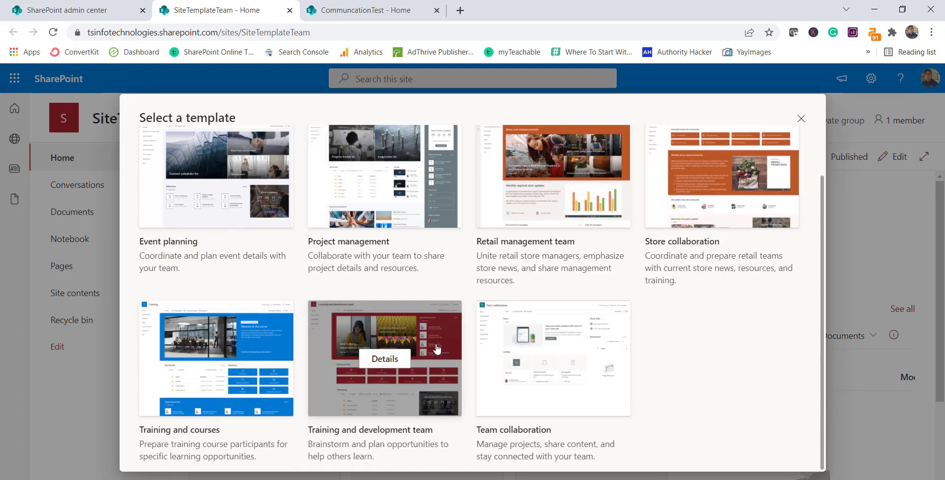
pyautogui.click(376, 371)
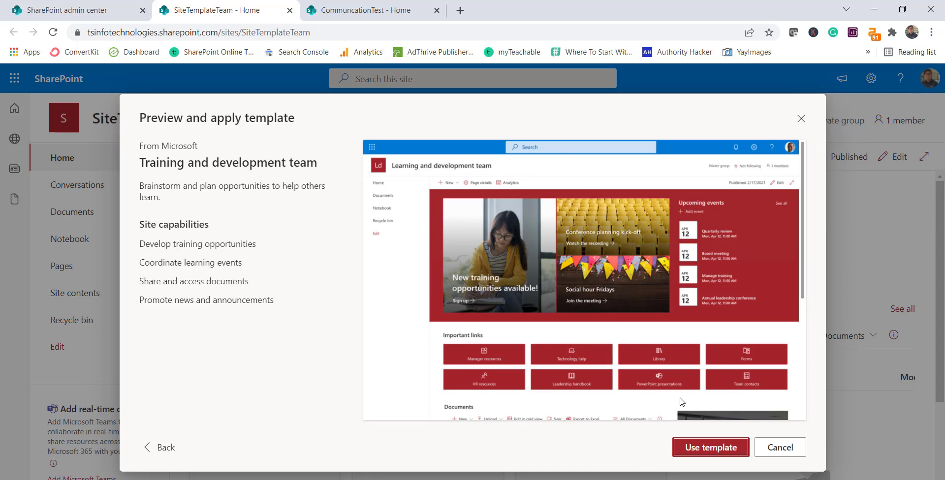
pyautogui.click(698, 447)
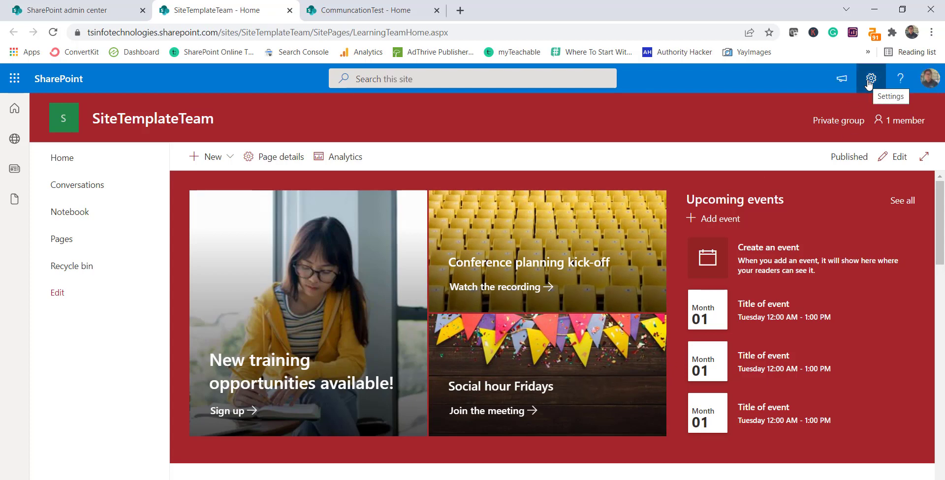
# Step: Edit the home page, selecting the Hero, Upcoming events and Important links web parts
pyautogui.click(895, 157)
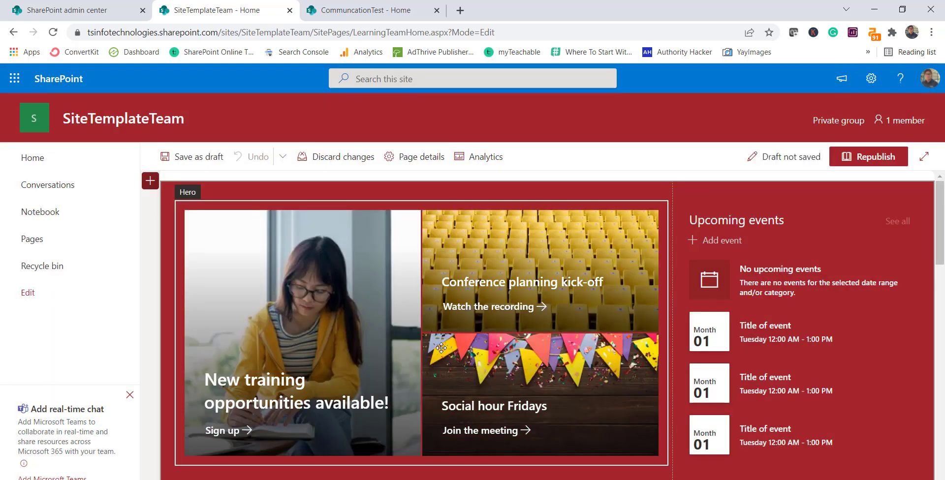
pyautogui.scroll(-3, 350, 303)
pyautogui.click(350, 302)
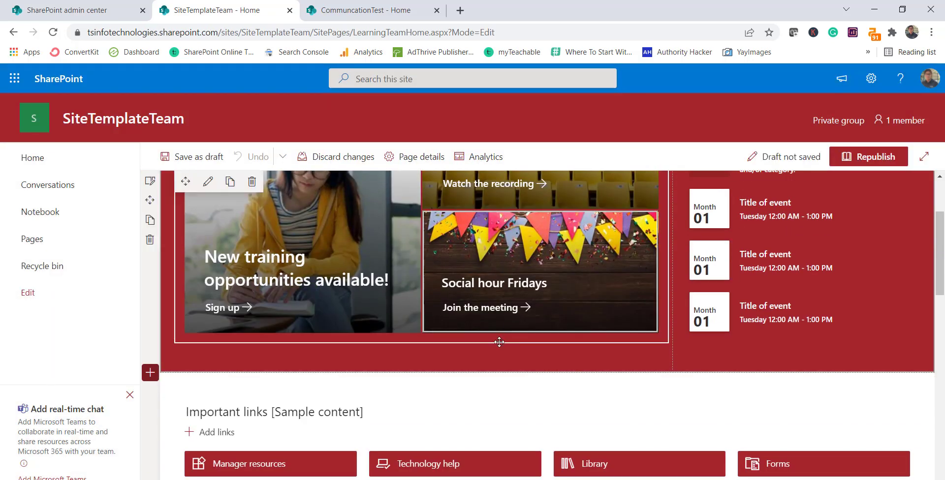
pyautogui.scroll(3, 444, 251)
pyautogui.click(753, 285)
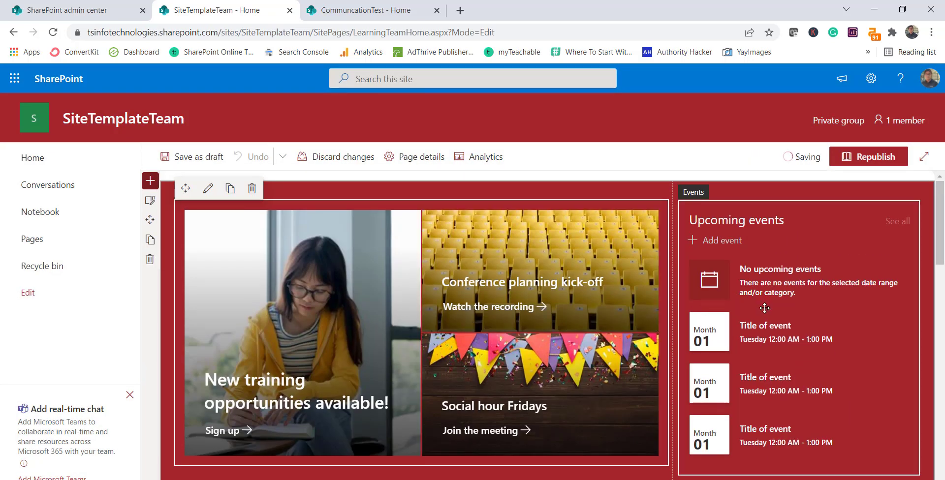
pyautogui.scroll(-1, 744, 379)
pyautogui.scroll(-3, 744, 382)
pyautogui.click(711, 375)
pyautogui.scroll(-2, 395, 305)
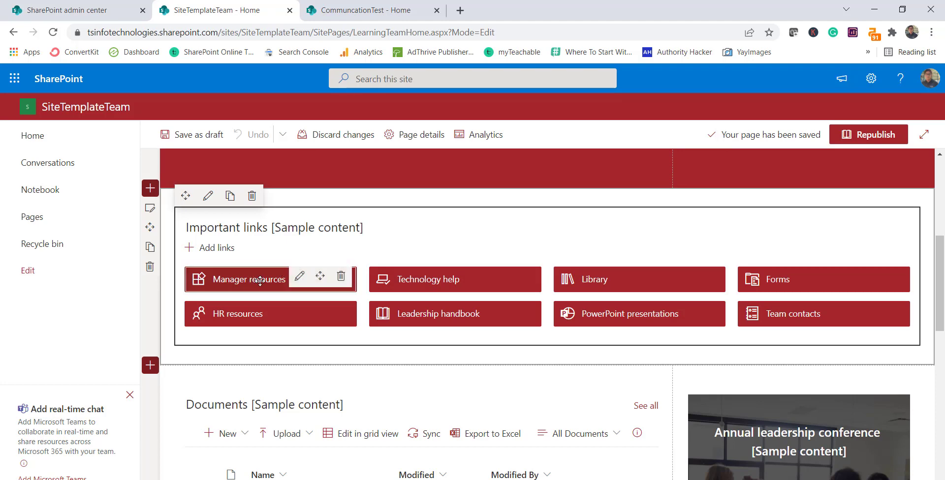
pyautogui.click(298, 279)
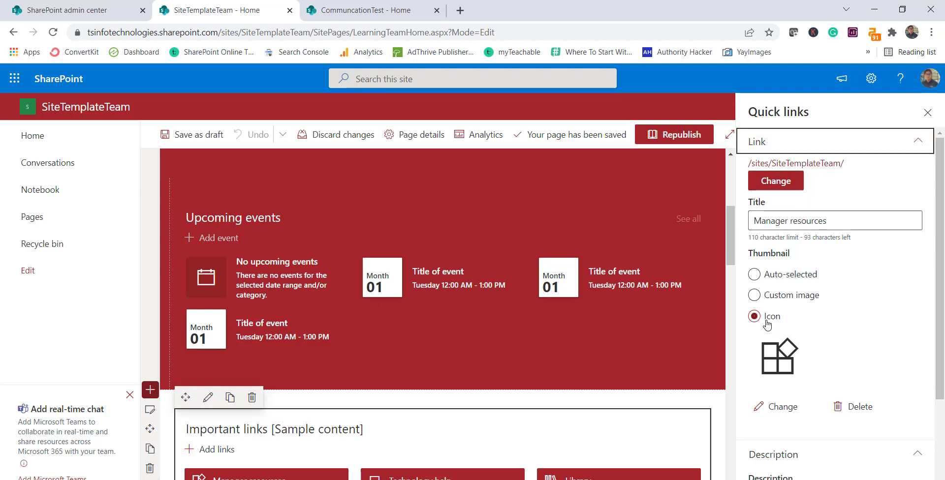
pyautogui.scroll(-2, 766, 323)
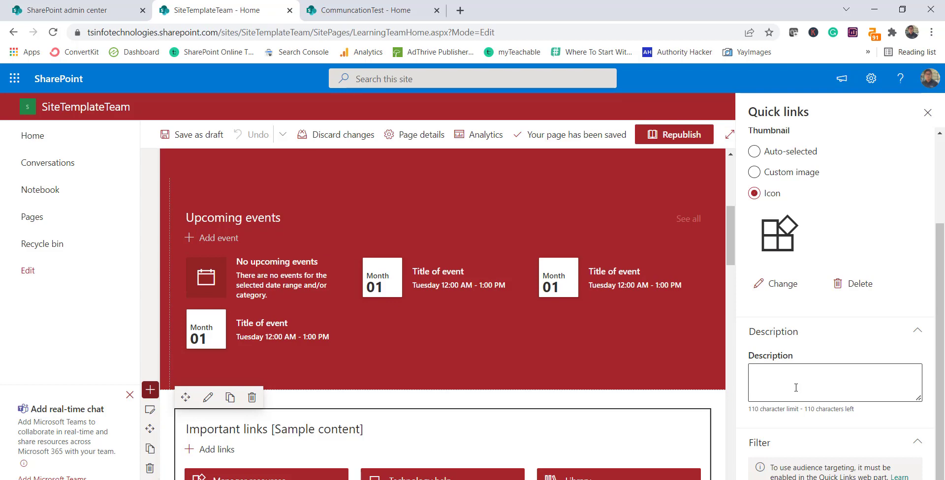
pyautogui.click(927, 113)
pyautogui.scroll(-4, 573, 239)
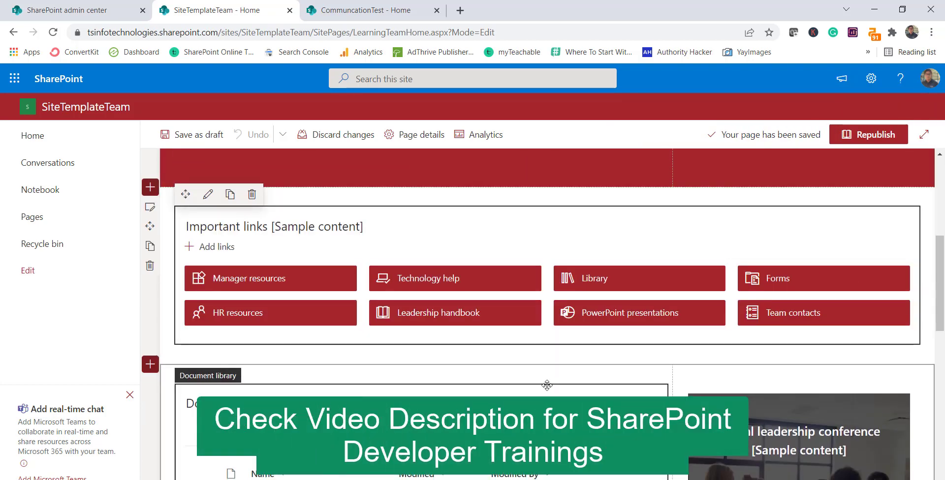
# Step: Review the edited SiteTemplateTeam home page and republish it, confirming in the popup
pyautogui.scroll(-5, 495, 288)
pyautogui.scroll(-6, 553, 345)
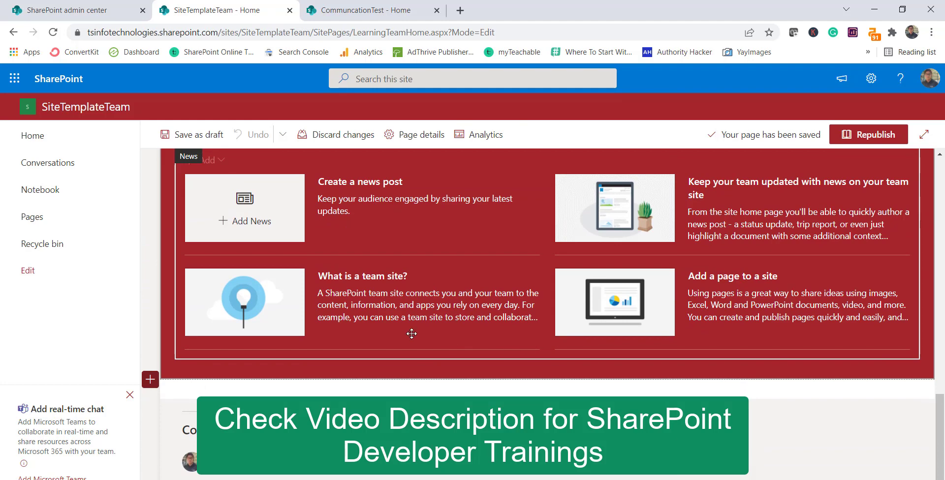
pyautogui.scroll(2, 345, 271)
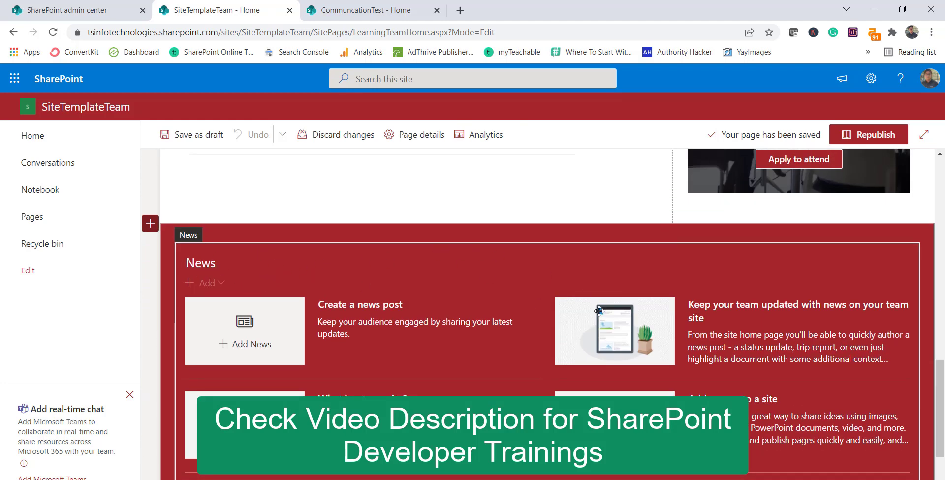
pyautogui.scroll(-1, 489, 341)
pyautogui.scroll(5, 490, 341)
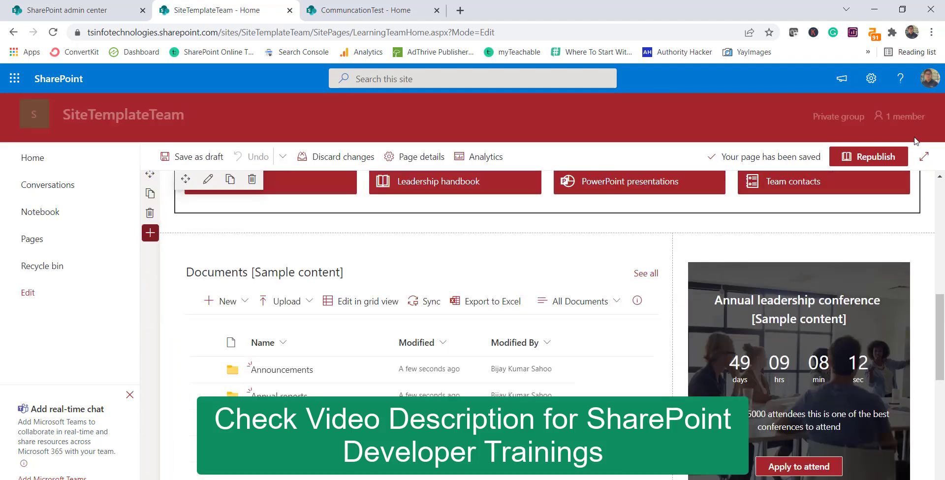
pyautogui.click(868, 156)
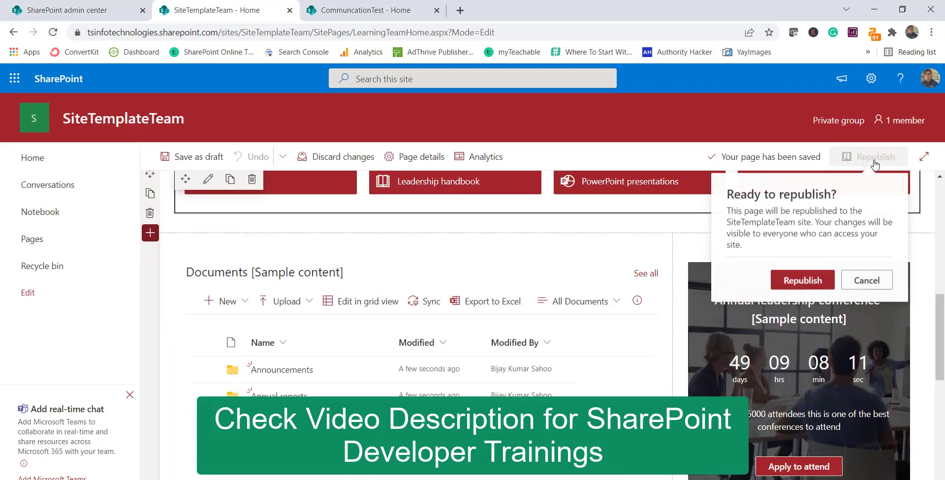
pyautogui.click(802, 281)
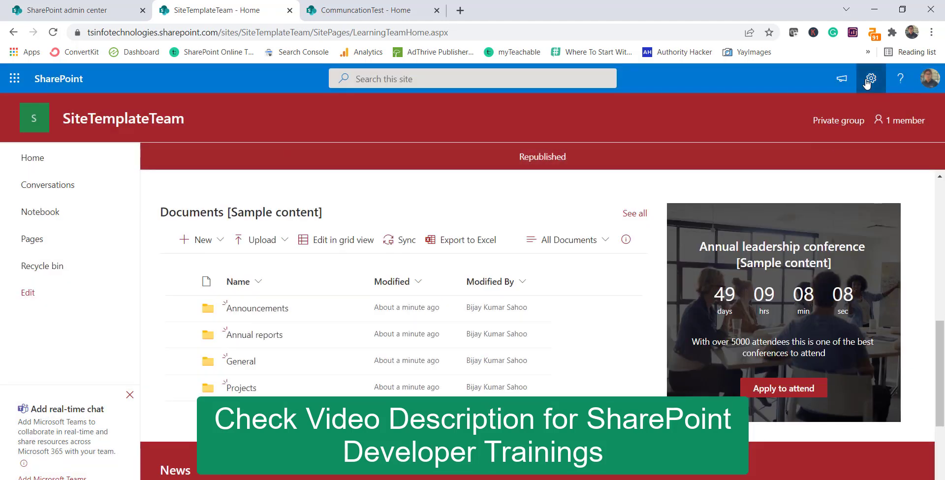
# Step: Open SiteTemplateTeam's Site contents from Settings after briefly viewing the template gallery
pyautogui.click(869, 80)
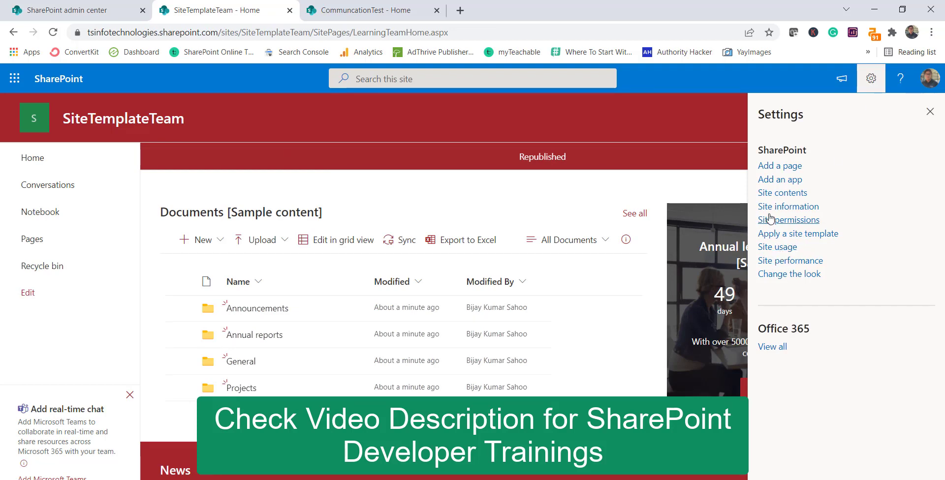
pyautogui.click(796, 235)
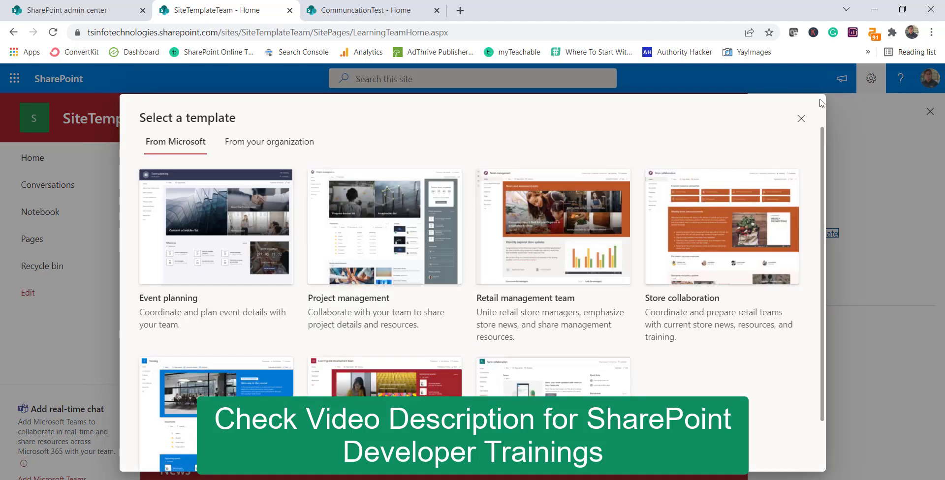
pyautogui.click(800, 118)
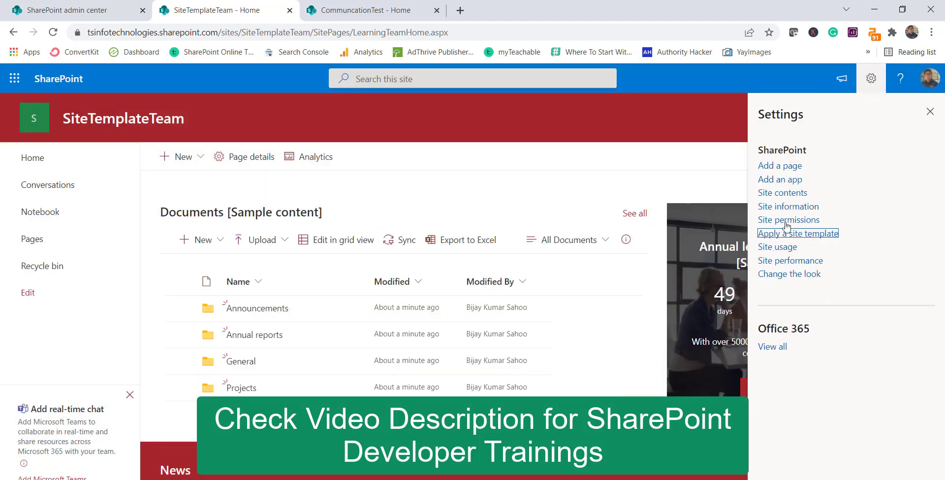
pyautogui.click(788, 193)
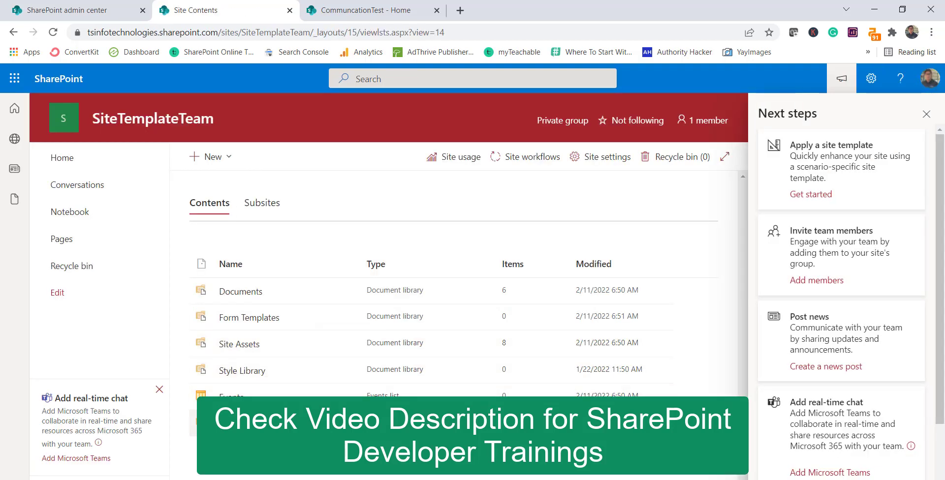
# Step: Open the Site Pages library and view Home.aspx and LearningTeamHome.aspx
pyautogui.click(241, 424)
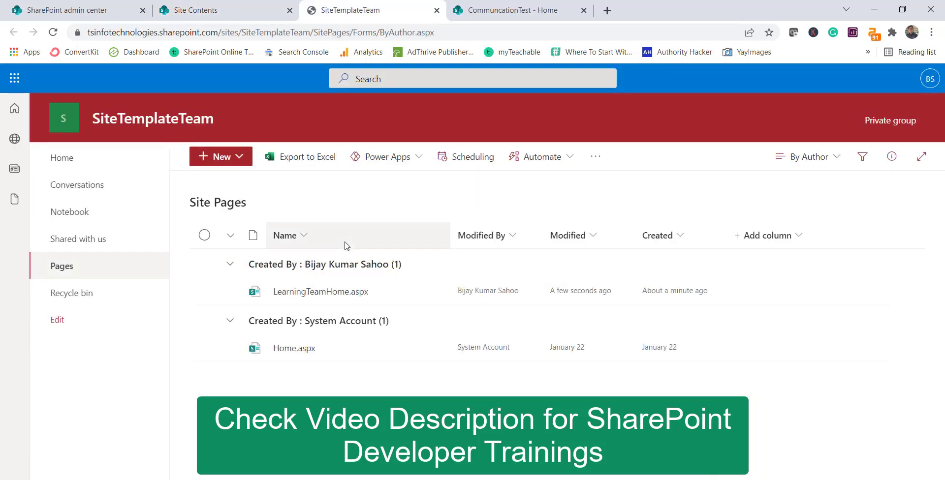
pyautogui.moveTo(319, 359)
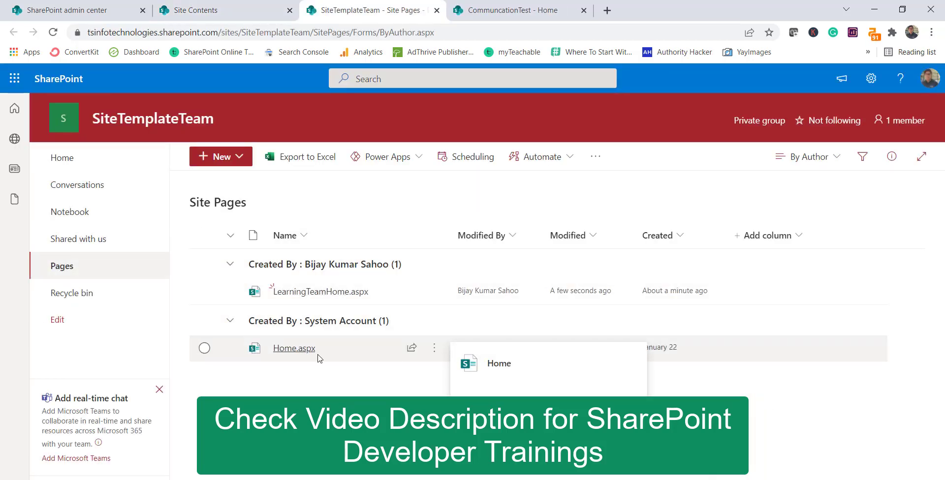
pyautogui.rightClick(302, 352)
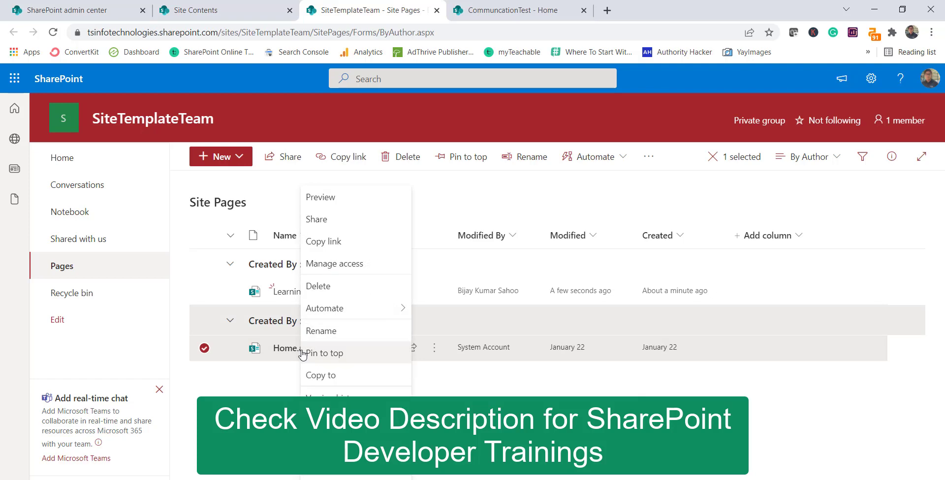
pyautogui.click(259, 393)
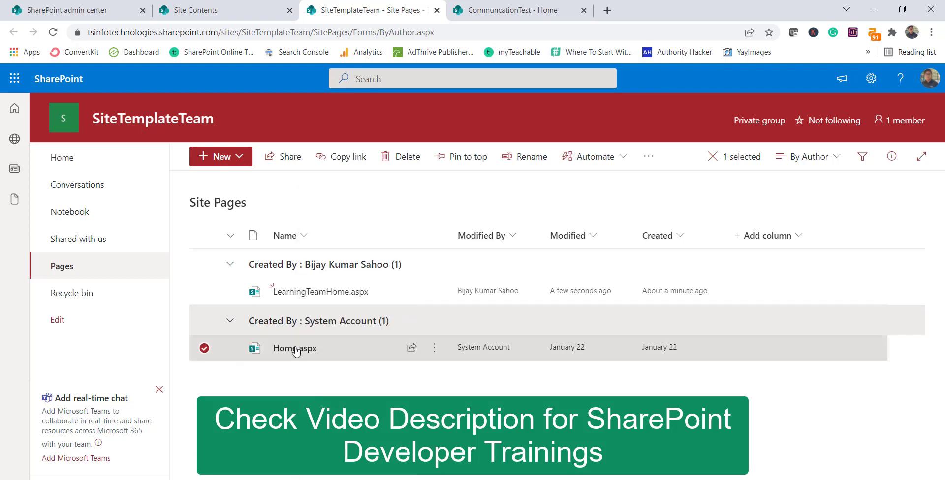
pyautogui.click(296, 349)
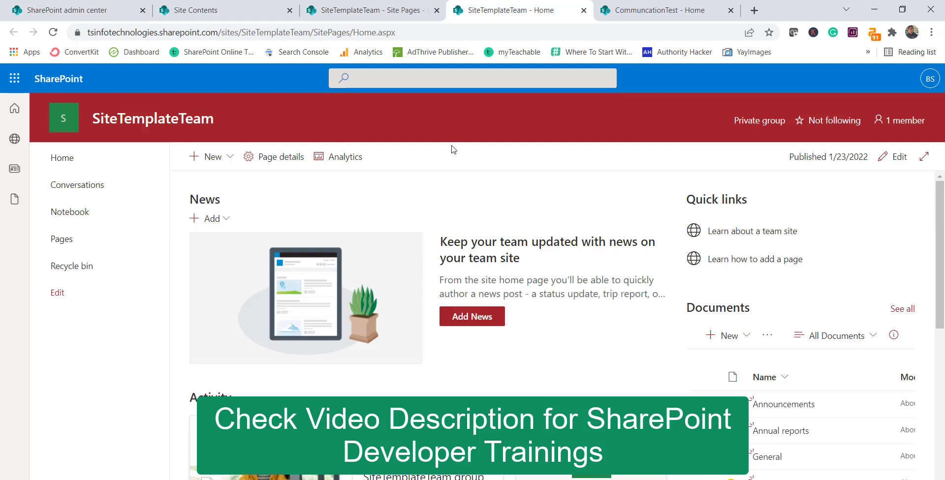
pyautogui.click(408, 9)
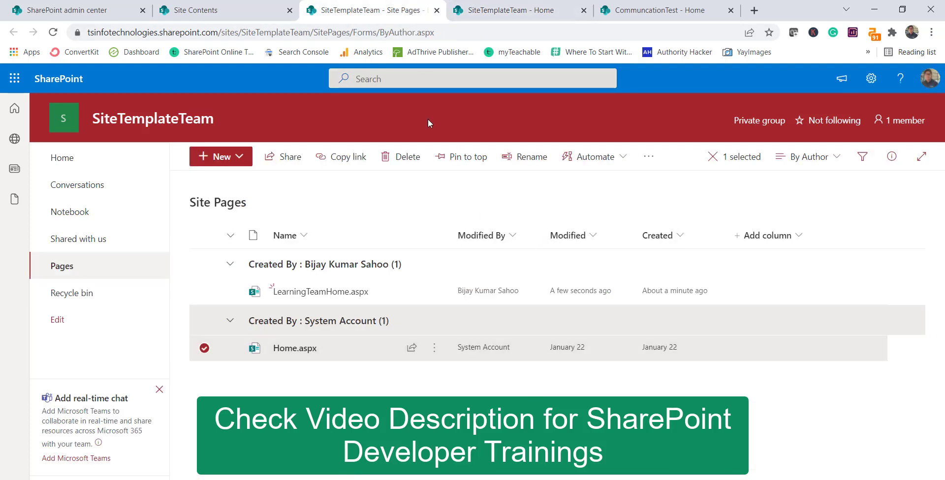
pyautogui.click(332, 294)
pyautogui.click(361, 13)
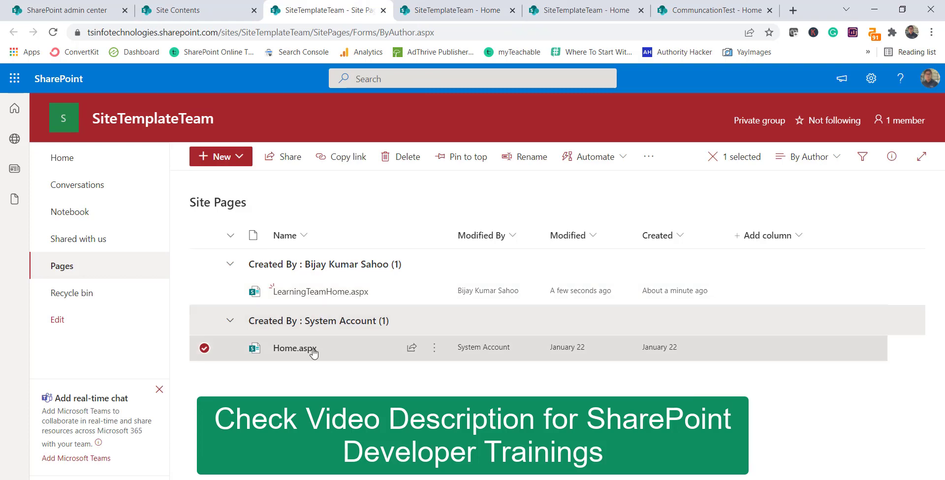
# Step: Make Home.aspx the site homepage, then go to Home
pyautogui.click(204, 349)
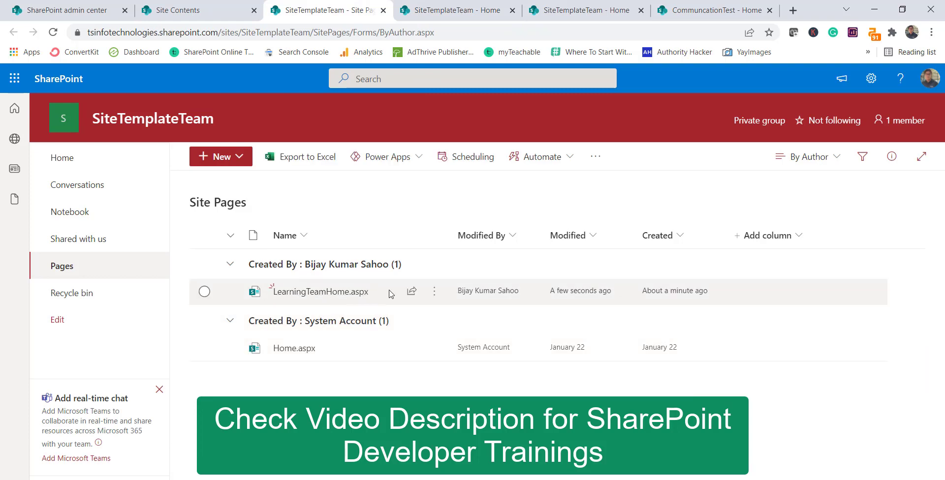
pyautogui.moveTo(344, 299)
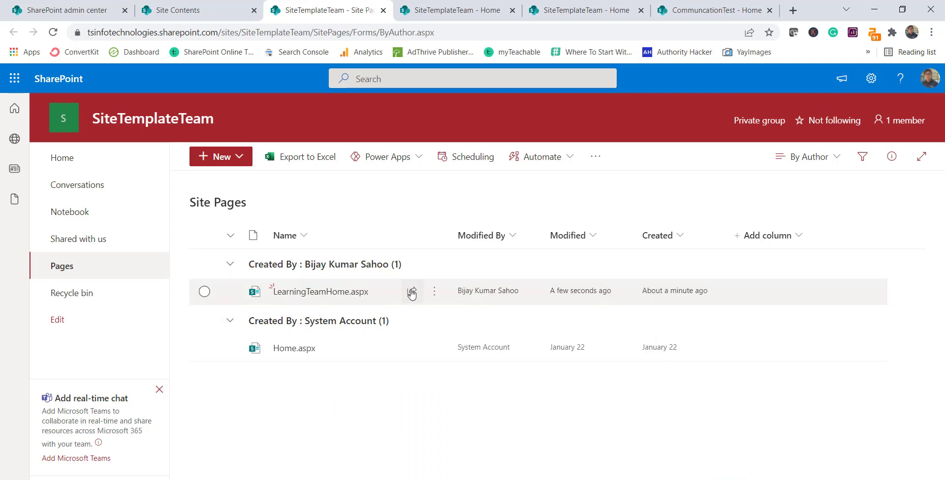
pyautogui.click(204, 348)
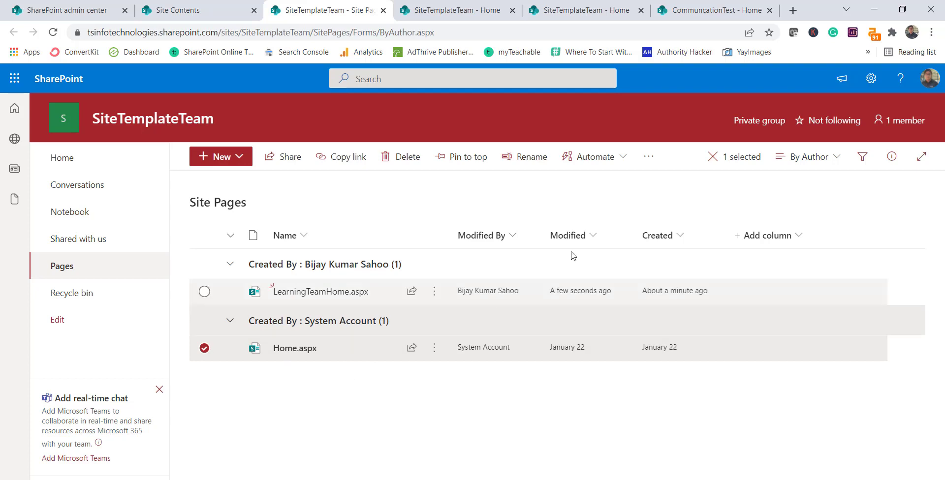
pyautogui.click(648, 156)
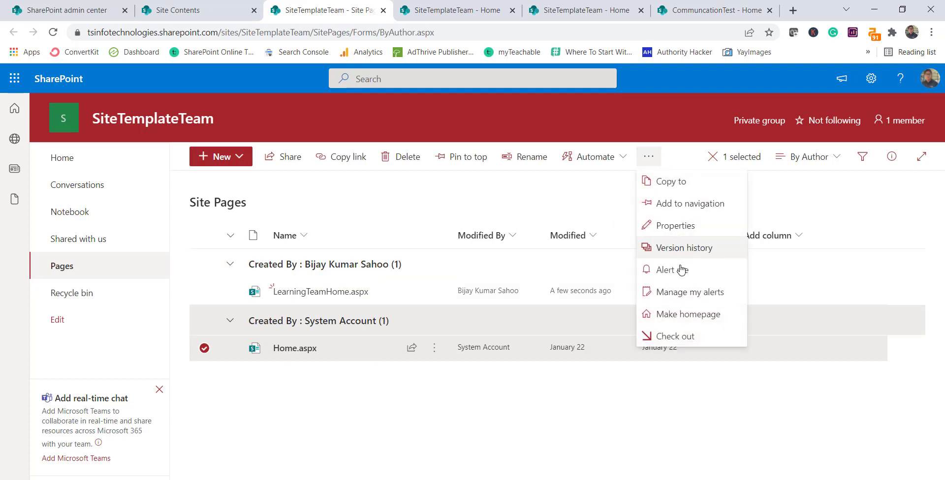
pyautogui.click(706, 318)
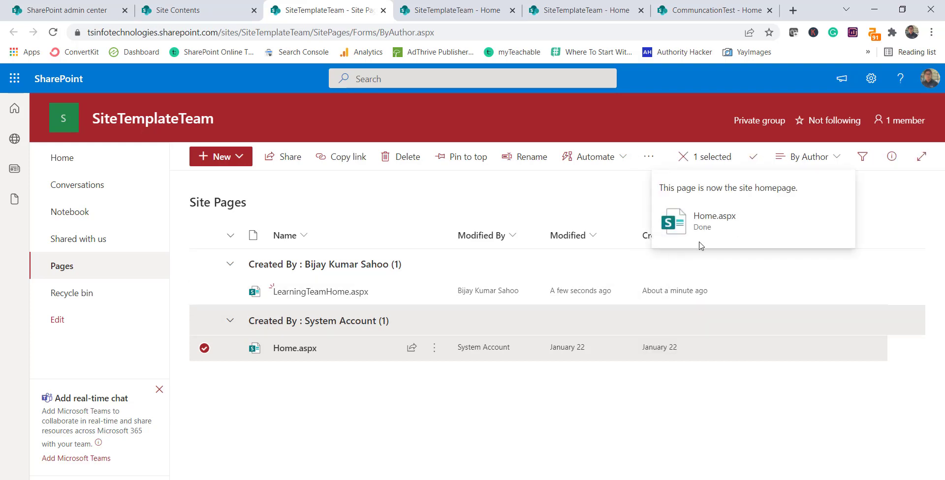
pyautogui.click(63, 157)
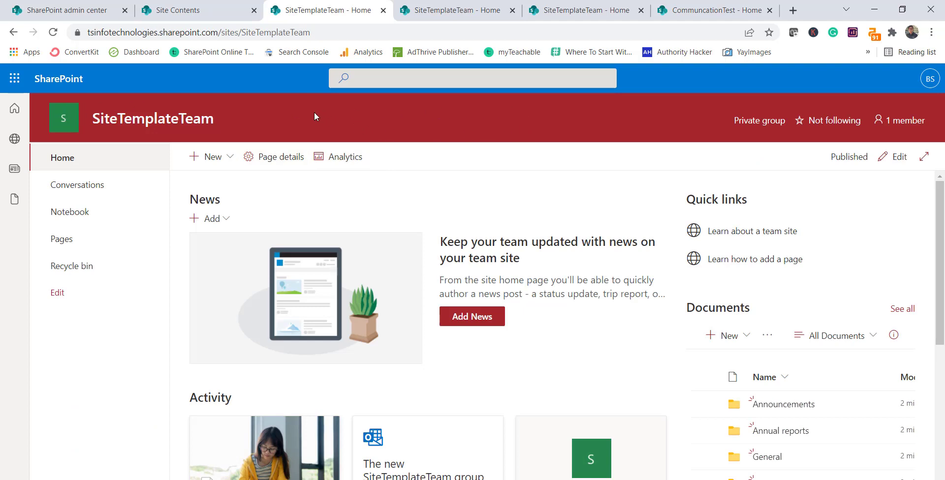
# Step: Review the SiteTemplateTeam site information details from the site settings
pyautogui.click(871, 79)
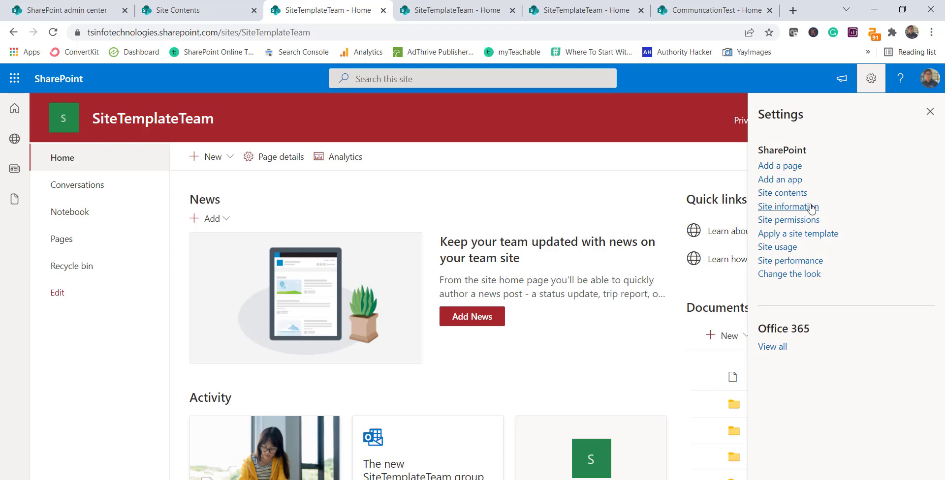
pyautogui.click(808, 206)
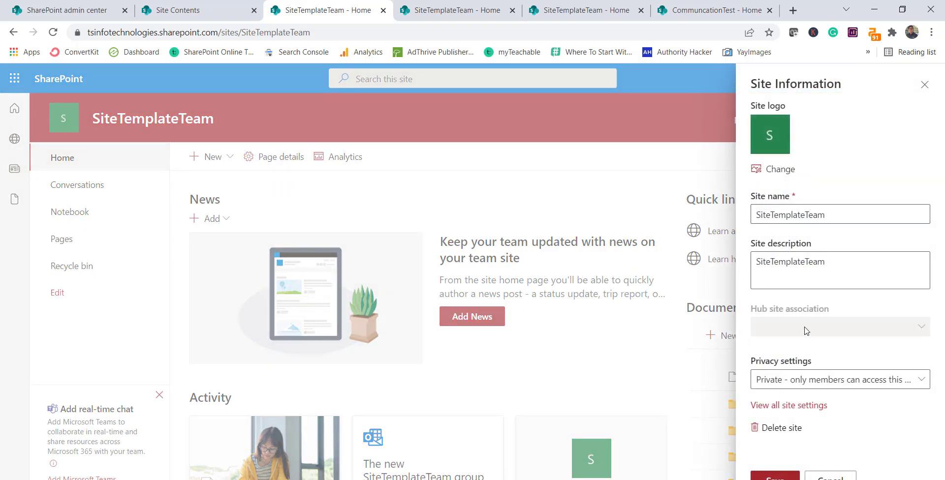
pyautogui.click(925, 84)
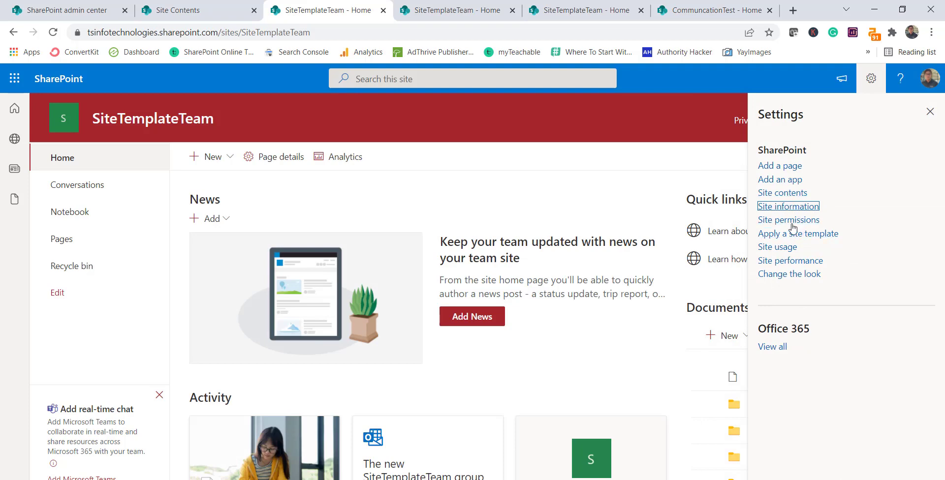
# Step: Apply and save the Teal theme, then go to the LearningTeamHome page
pyautogui.click(790, 274)
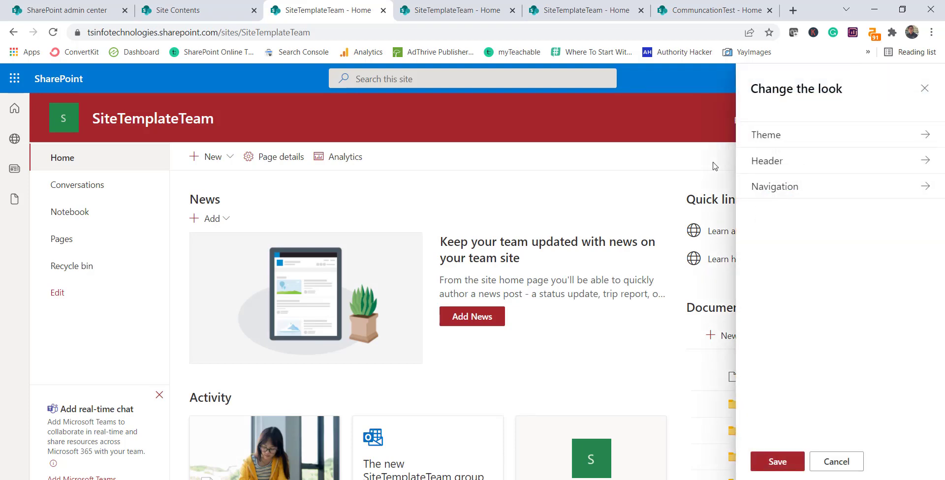
pyautogui.click(764, 144)
pyautogui.click(757, 281)
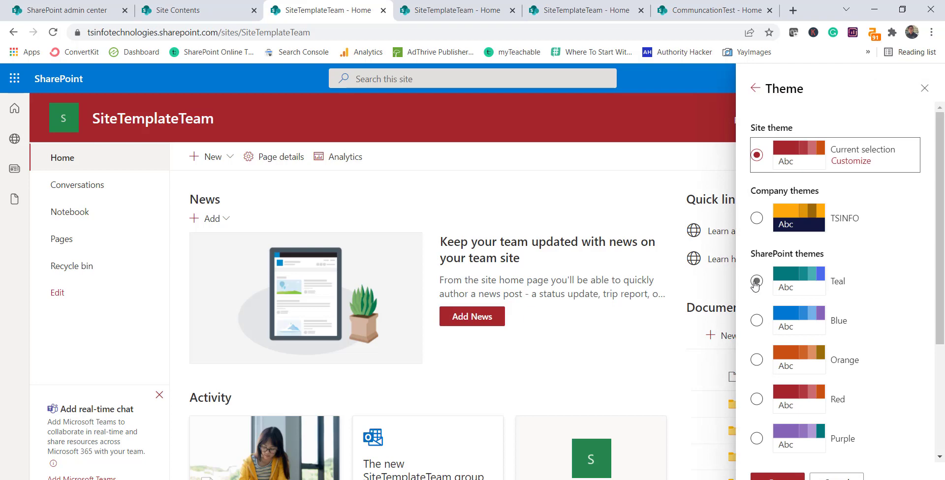
pyautogui.click(778, 474)
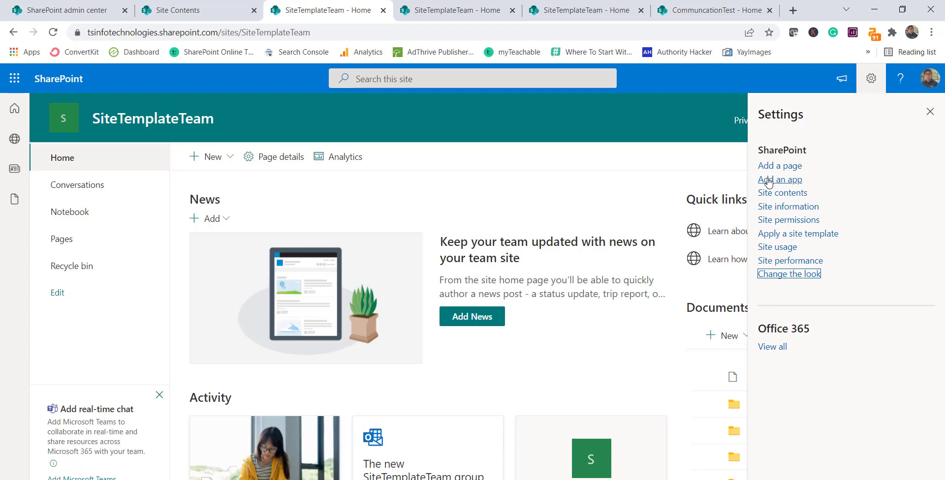
pyautogui.click(458, 10)
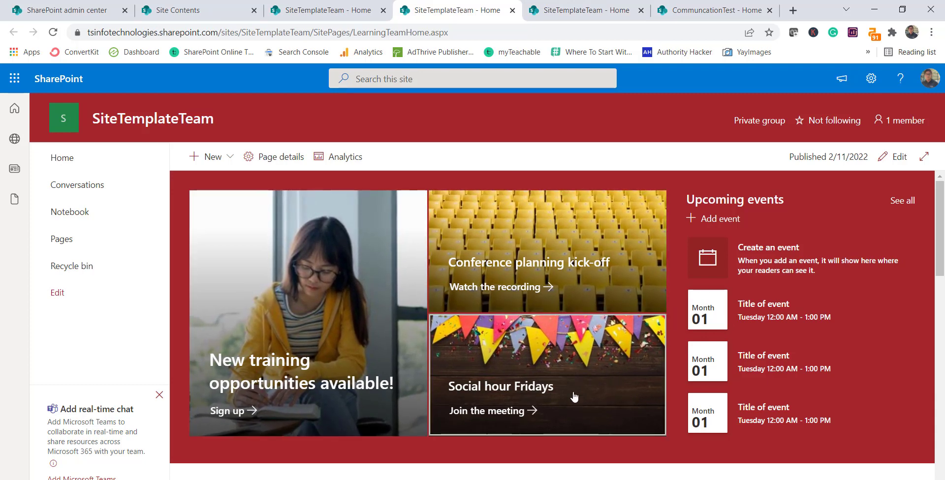
# Step: Review the LearningTeamHome page down to its News posts, then return to the PowerPoint slide show
pyautogui.scroll(-10, 571, 389)
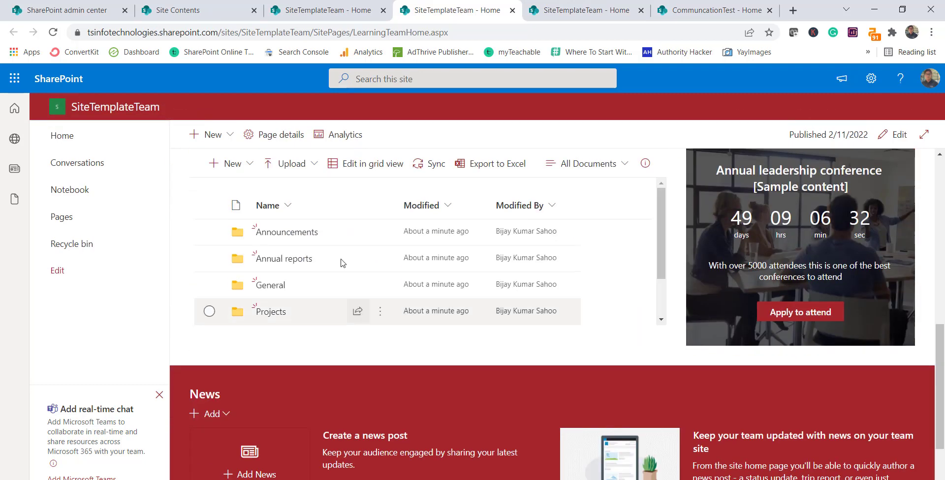
pyautogui.scroll(-3, 512, 417)
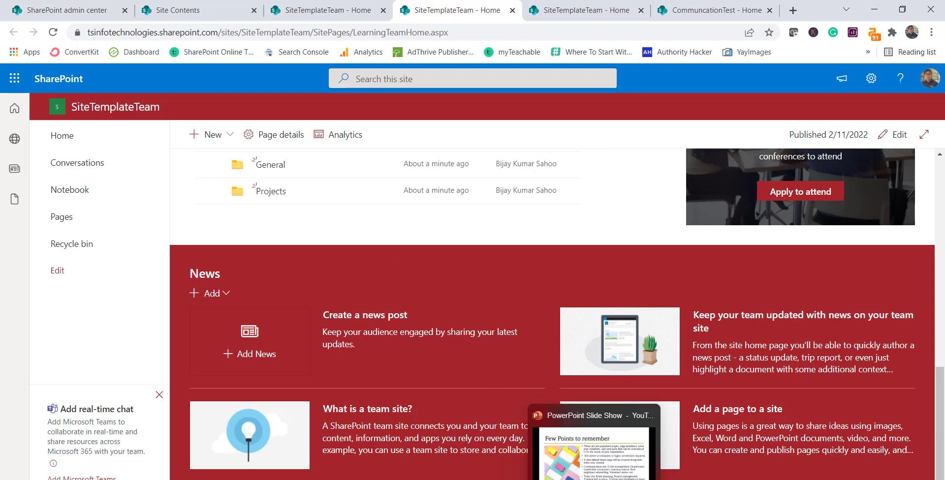
pyautogui.click(635, 418)
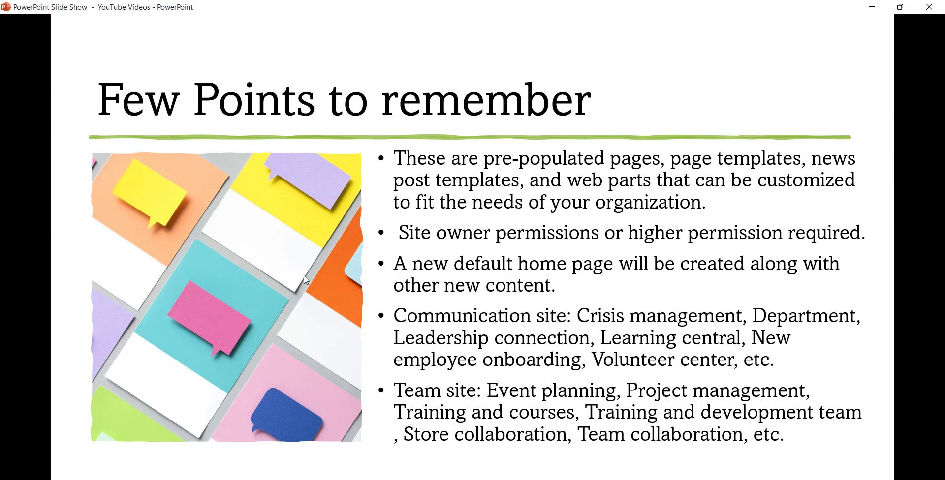
# Step: Advance the slide show to the closing YouTube subscribe slide
pyautogui.click(417, 255)
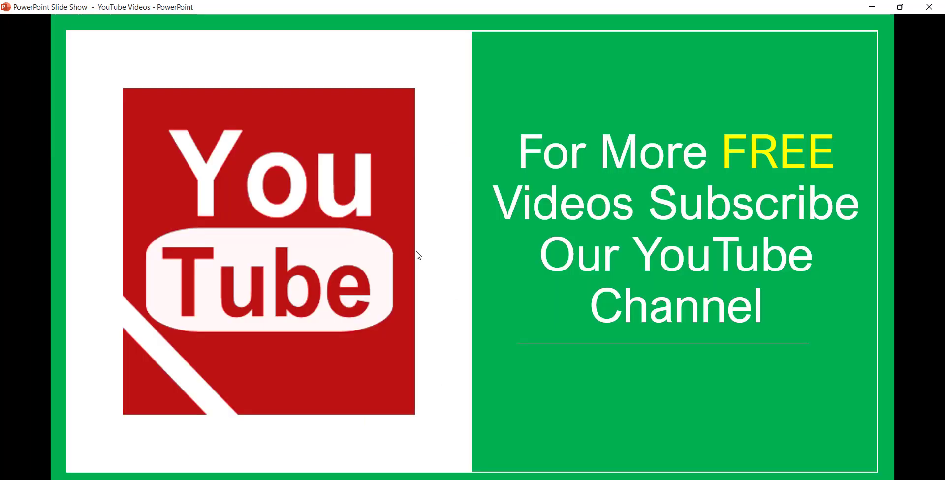